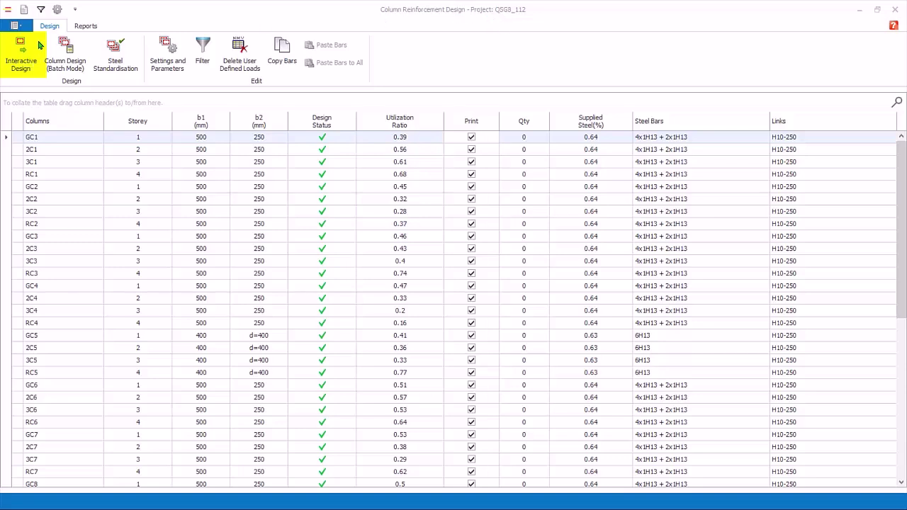
- Open column GC1's reinforcement design and check its 1-int and 2-int H13 bar quantities
left_click(146, 140)
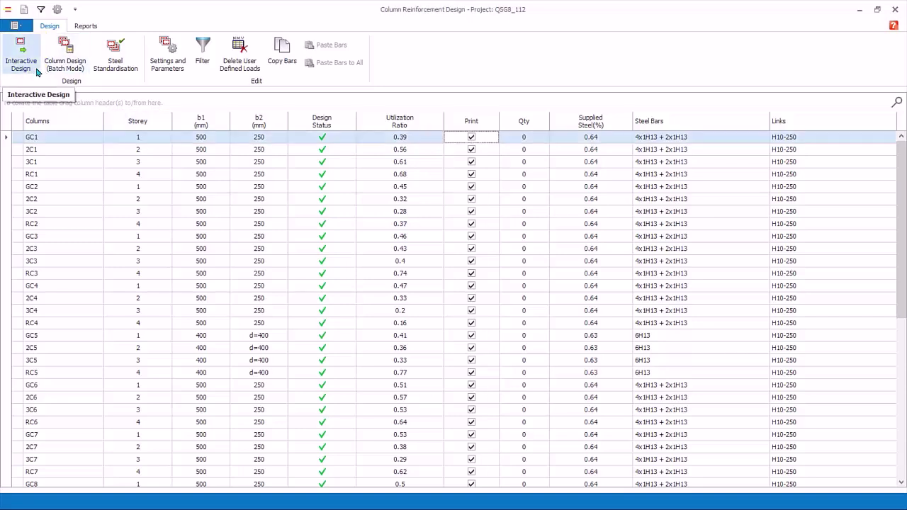
double_click(39, 141)
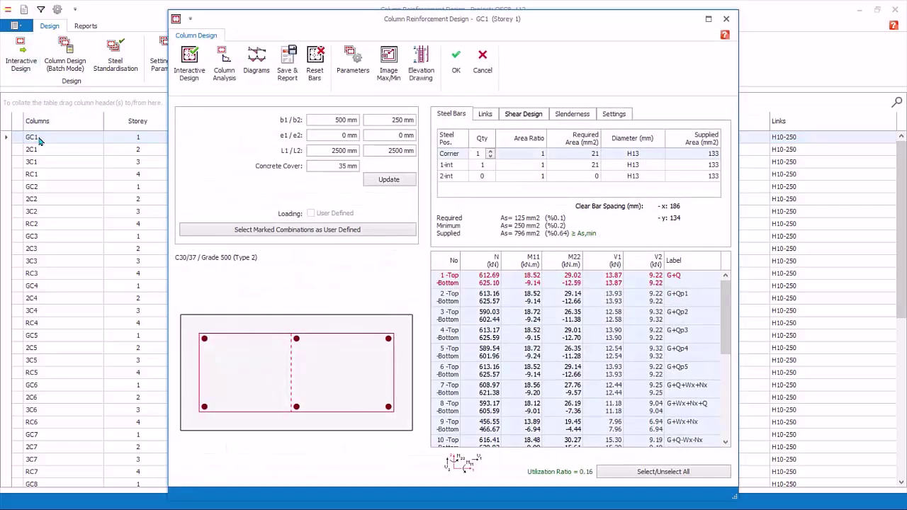
left_click(470, 165)
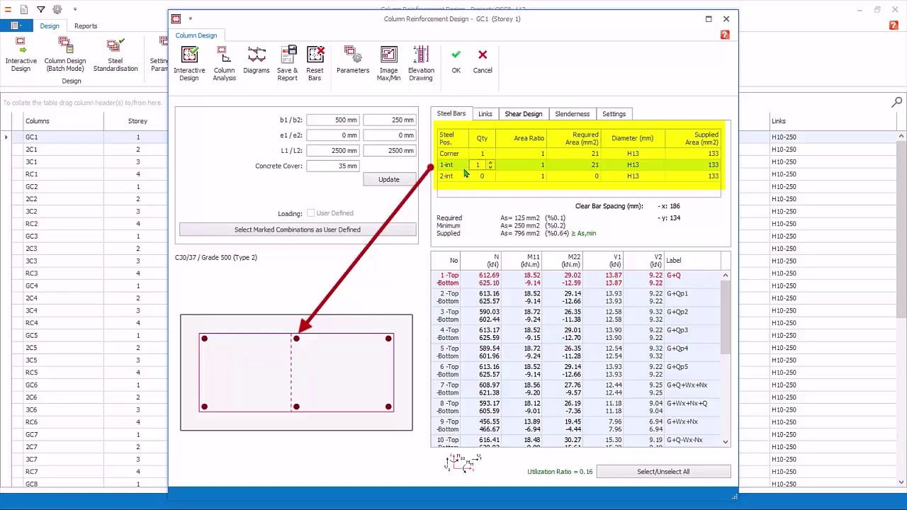
left_click(464, 177)
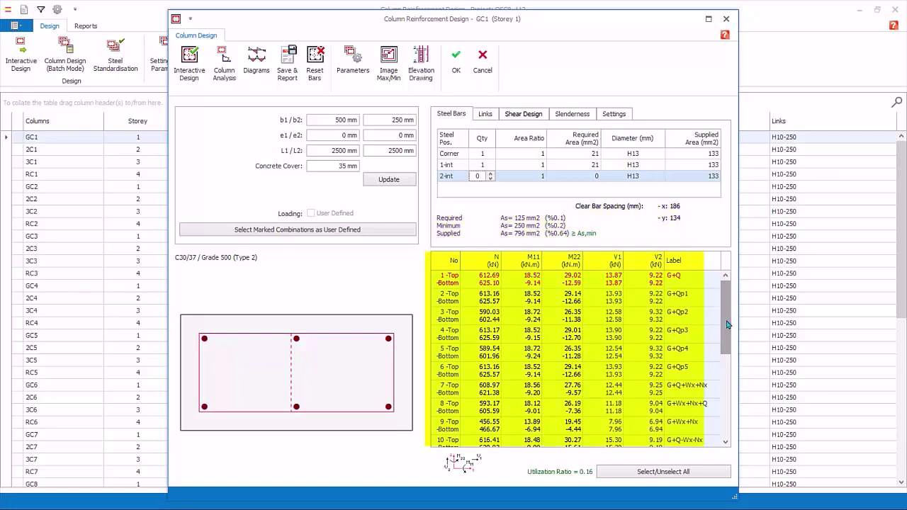
scroll(727, 336, "down", 1)
left_click_drag(727, 337, 736, 290)
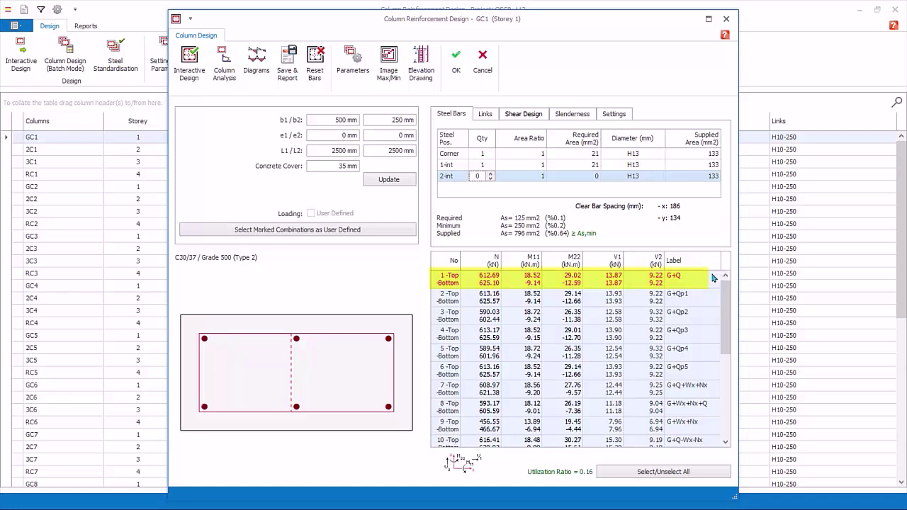
- Run Interactive Design on GC1 to get 6H13 (796 mm2, 0.64%) reinforcement
left_click(188, 64)
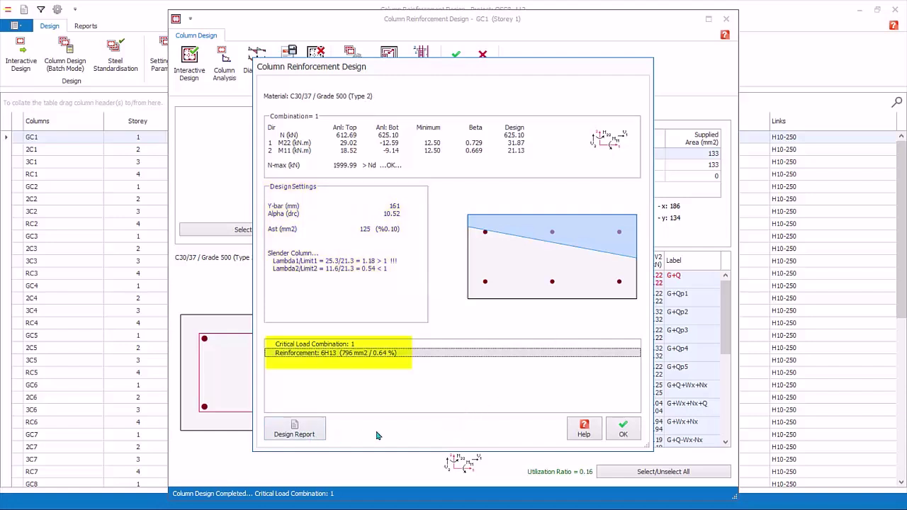
- Open GC1's design report in Notepad and highlight the As, N and moment utilization ratio lines
left_click(319, 434)
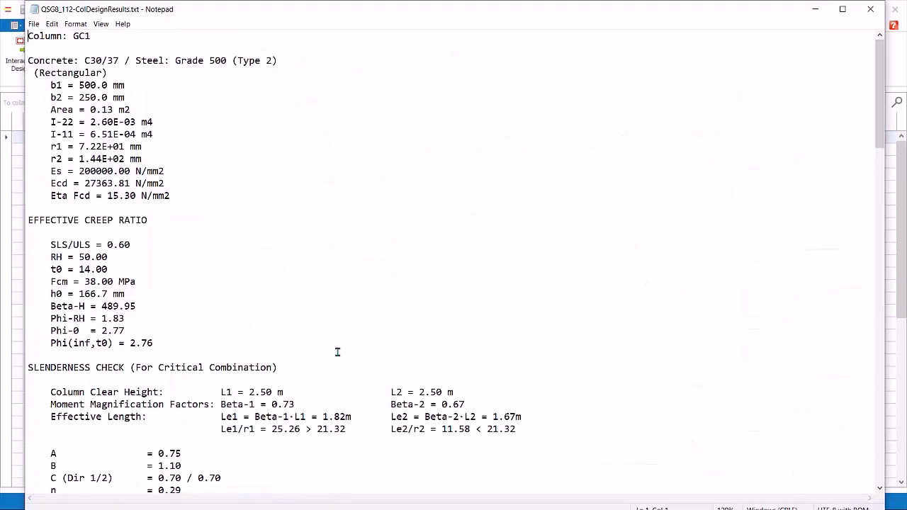
scroll(337, 352, "up", 2, "ctrl")
left_click_drag(879, 129, 830, 501)
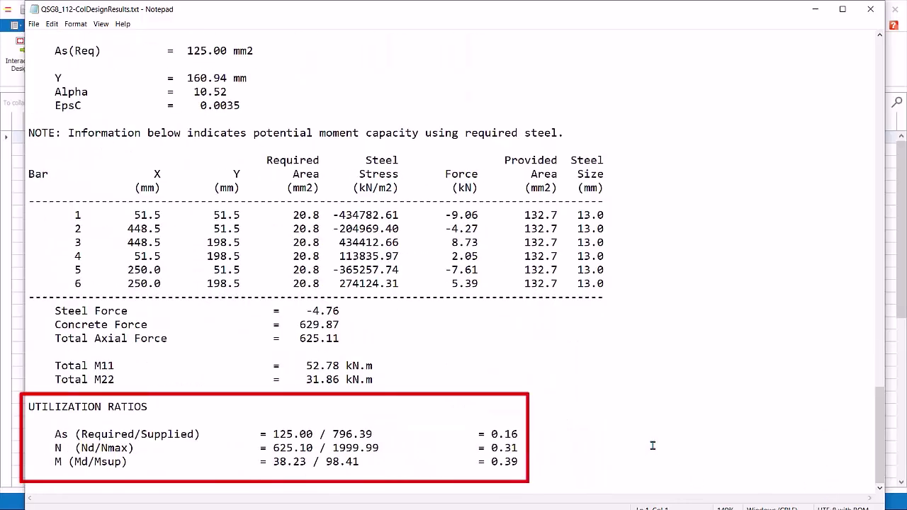
left_click_drag(526, 434, 48, 431)
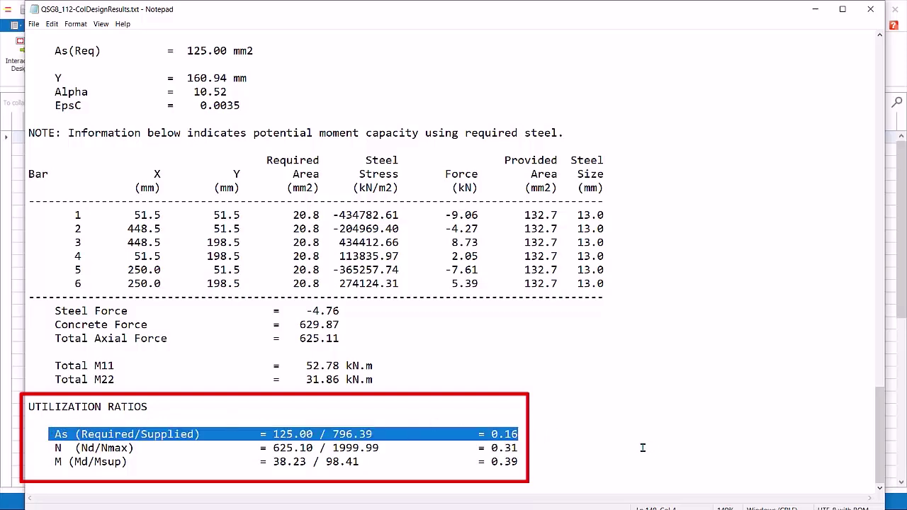
left_click_drag(532, 447, 50, 447)
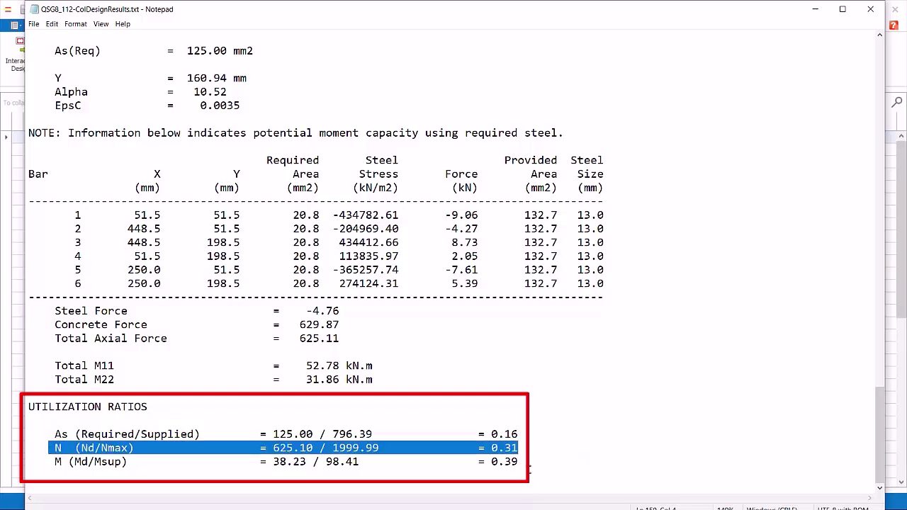
left_click_drag(524, 463, 63, 462)
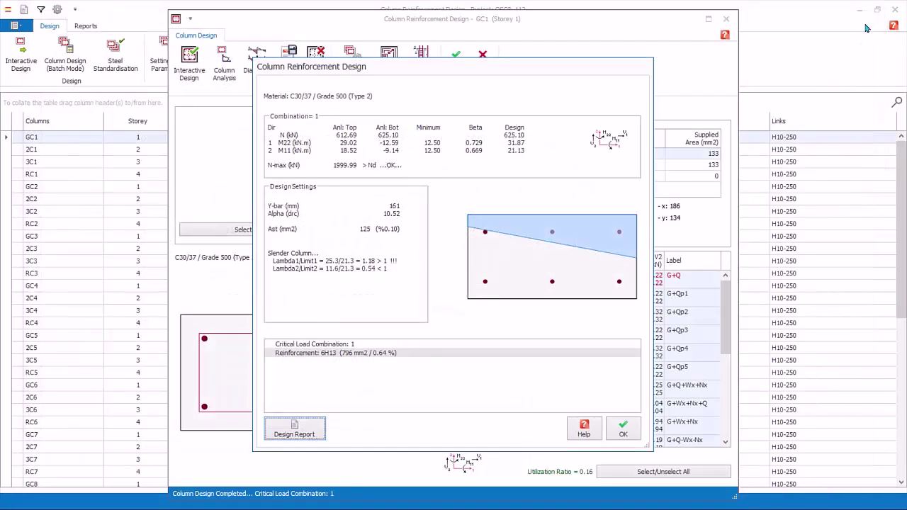
- Close the result summary and display only GC1's N-M interaction diagram from Column Analysis
left_click(627, 438)
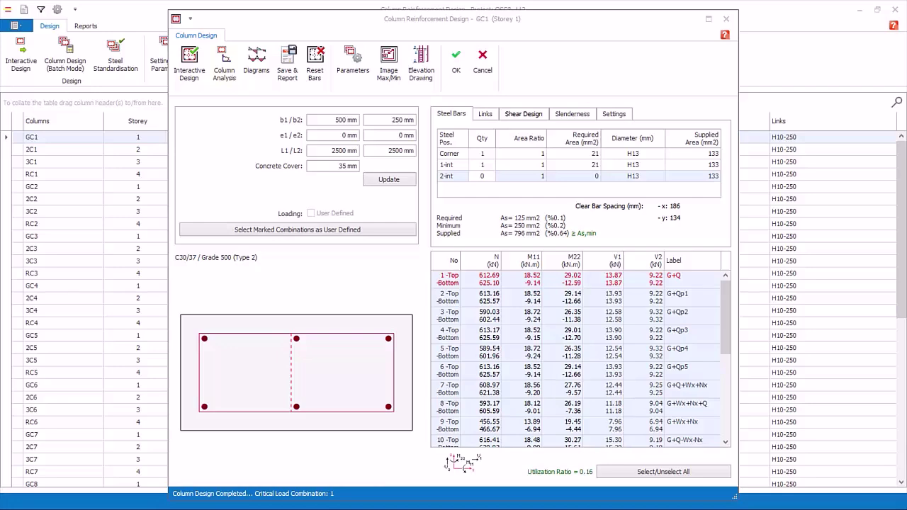
left_click(229, 74)
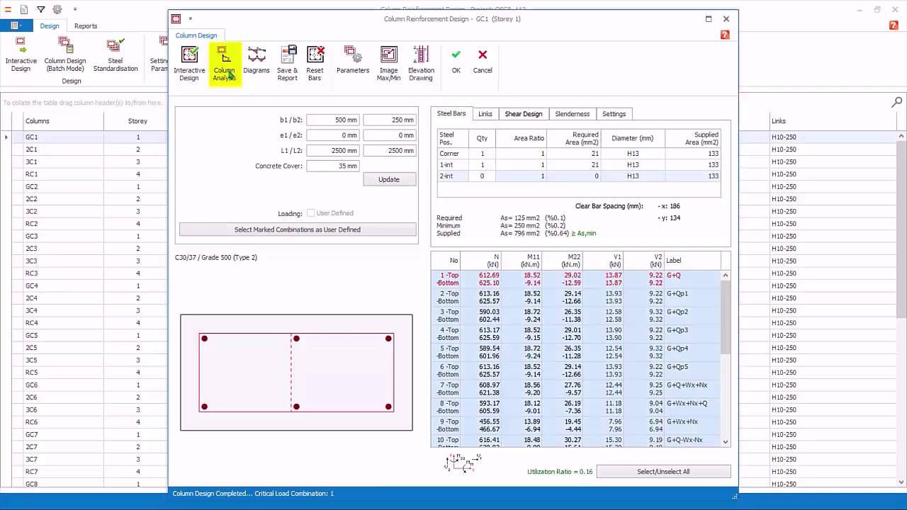
left_click(229, 75)
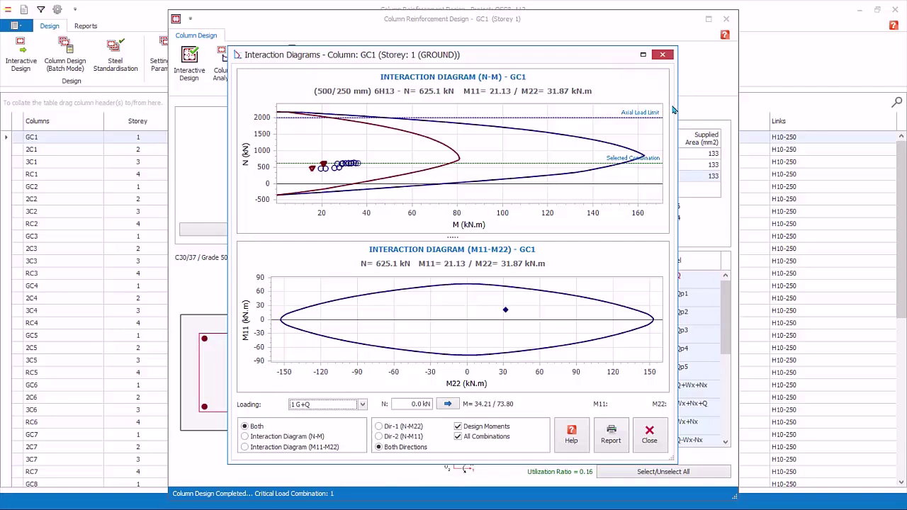
left_click(245, 436)
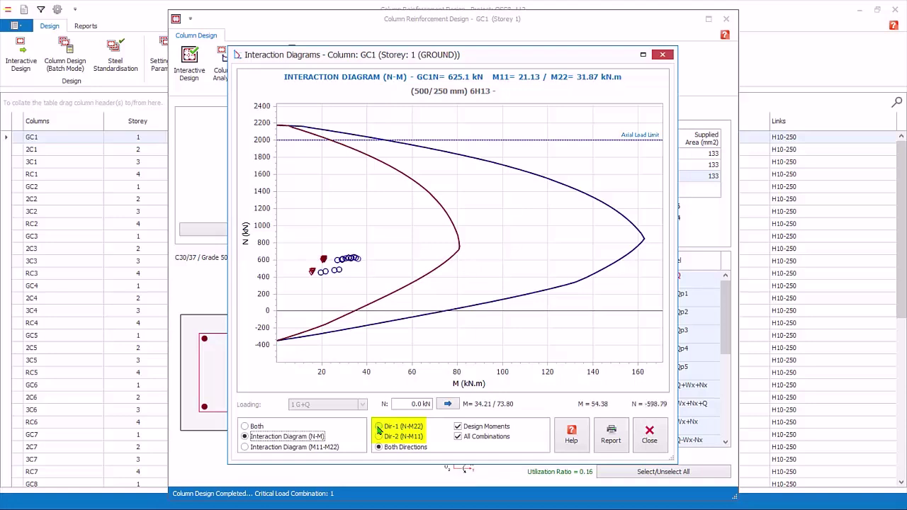
- Switch the GC1 N-M diagram from Dir-1 (N-M22) to the Dir-2 (N-M11) curve
left_click(379, 427)
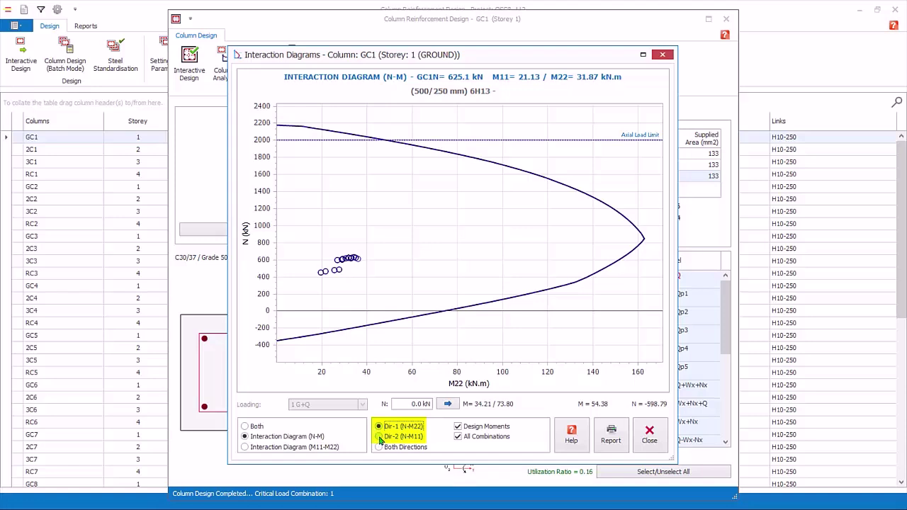
left_click(380, 436)
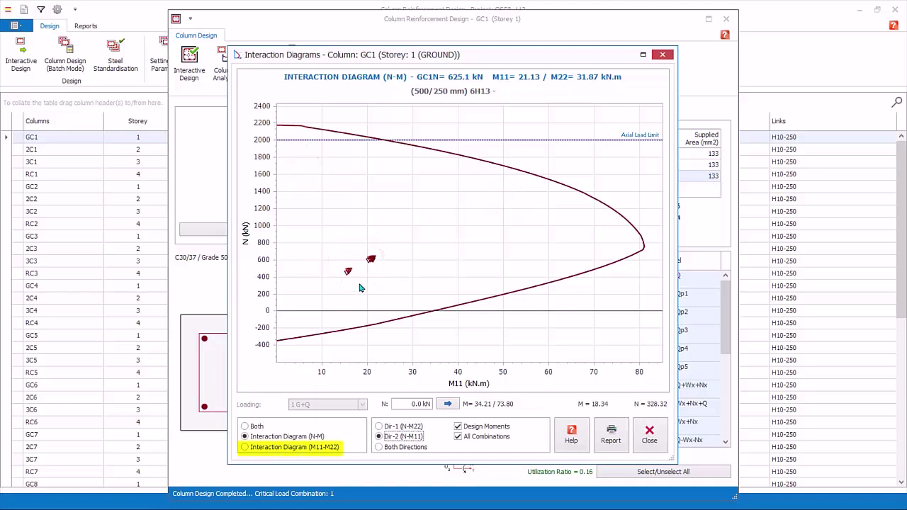
- View GC1's M11-M22 biaxial diagram at N=625.1 kN, then close the interaction diagrams
left_click(244, 448)
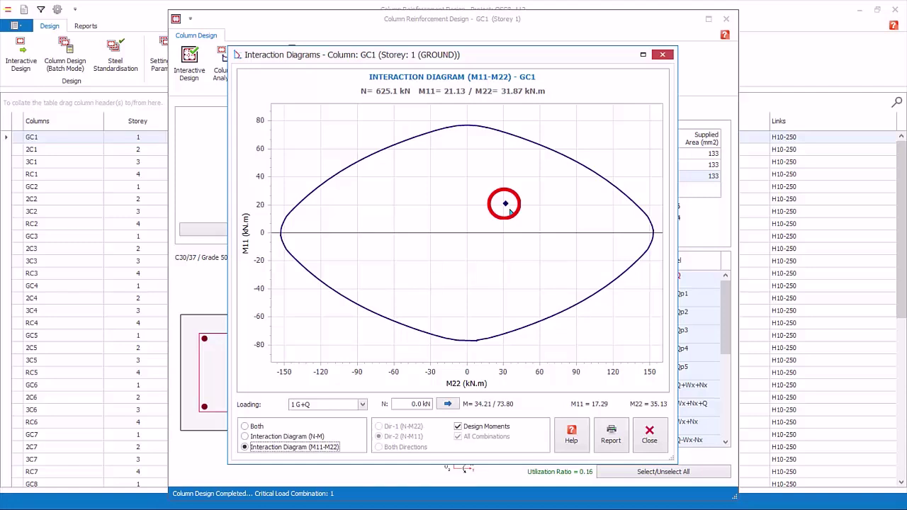
left_click(654, 440)
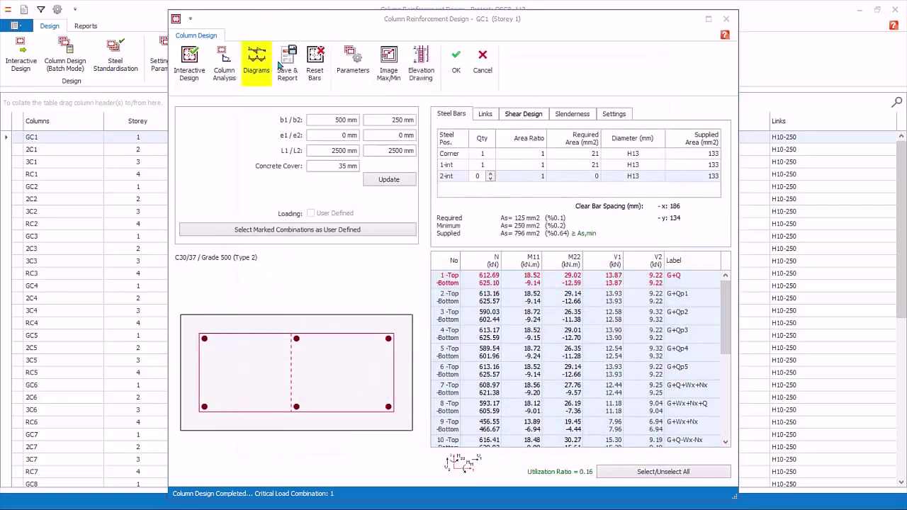
left_click(255, 70)
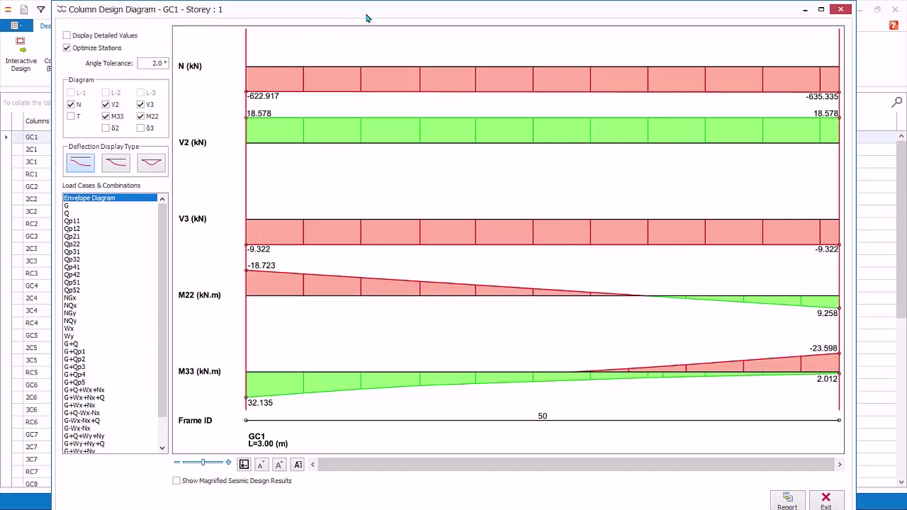
left_click(68, 206)
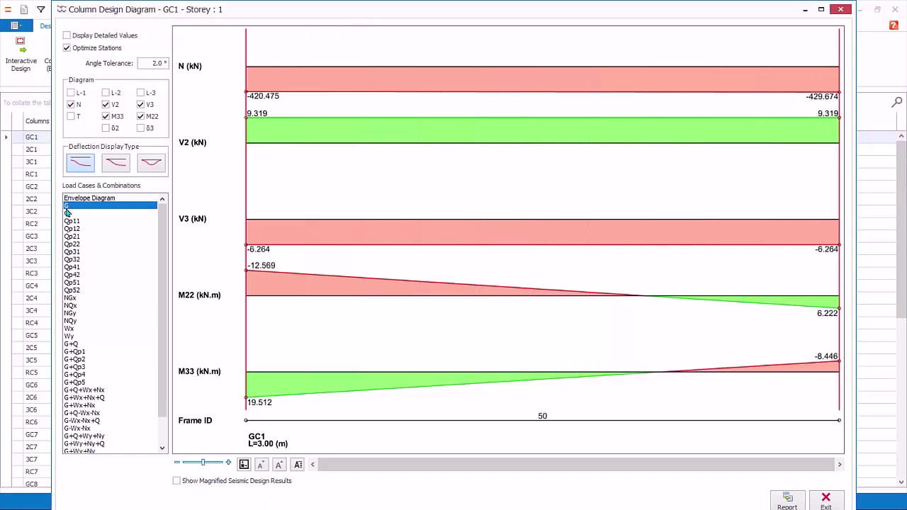
left_click(83, 382)
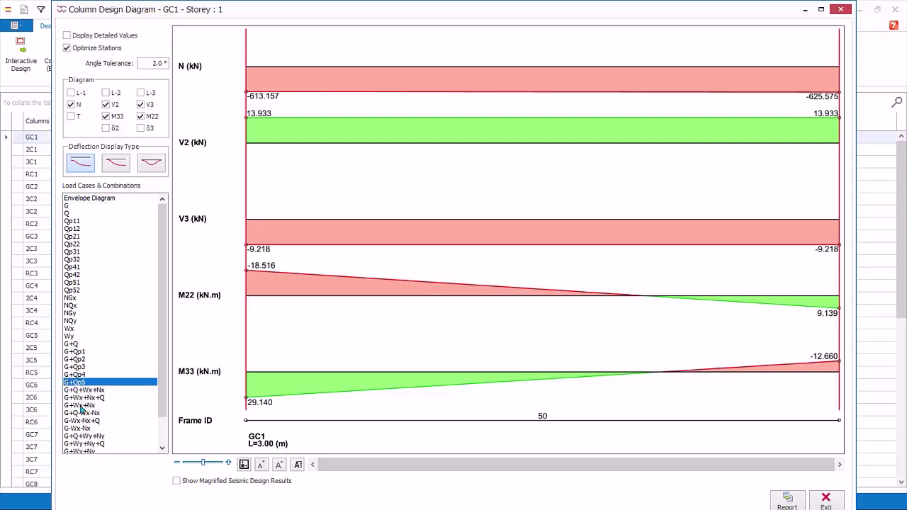
left_click(81, 407)
- Close the diagrams window, save GC1's design report and close its print preview
left_click(825, 501)
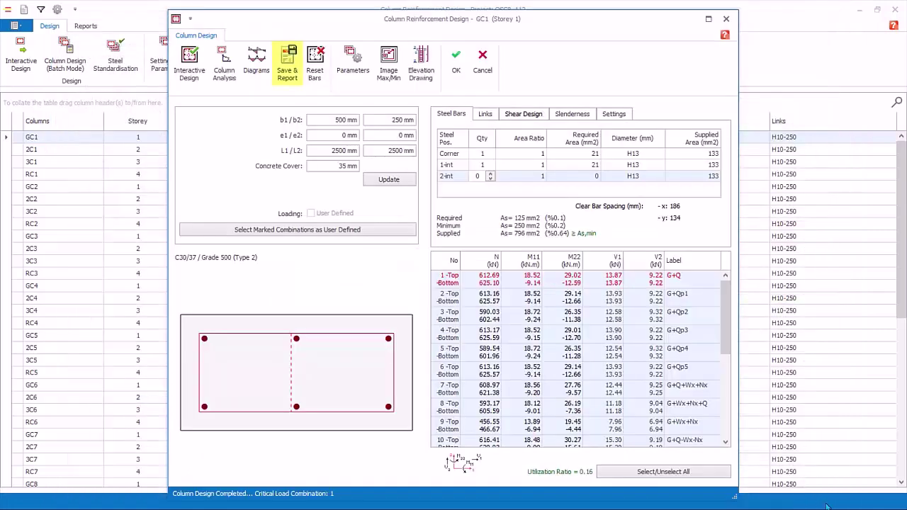
left_click(283, 76)
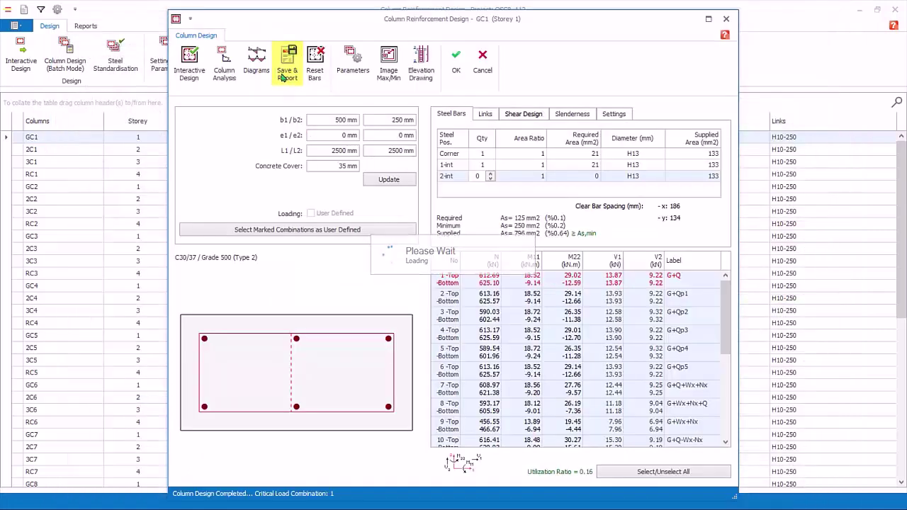
scroll(705, 318, "down", 5)
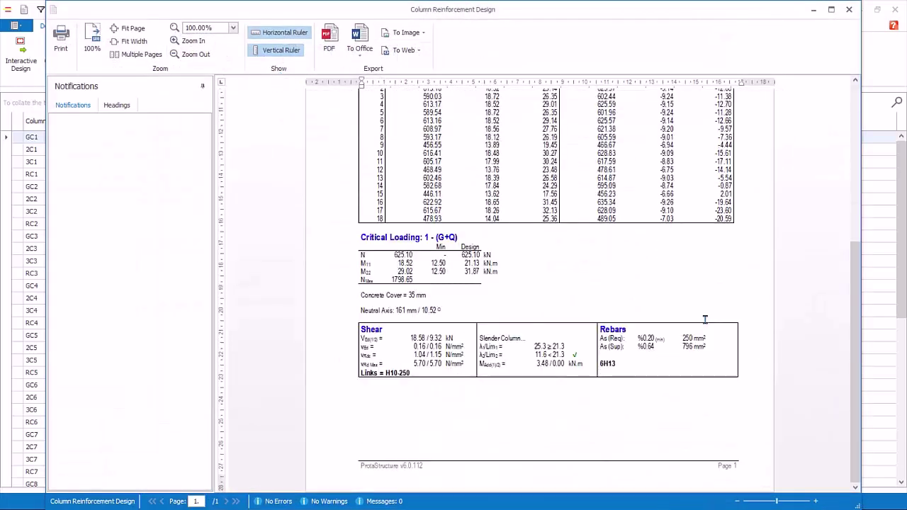
left_click(849, 11)
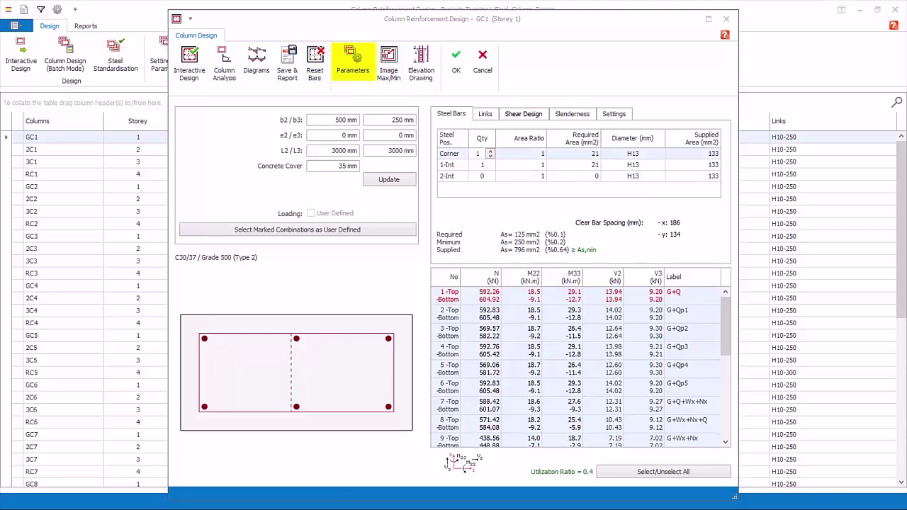
left_click(355, 71)
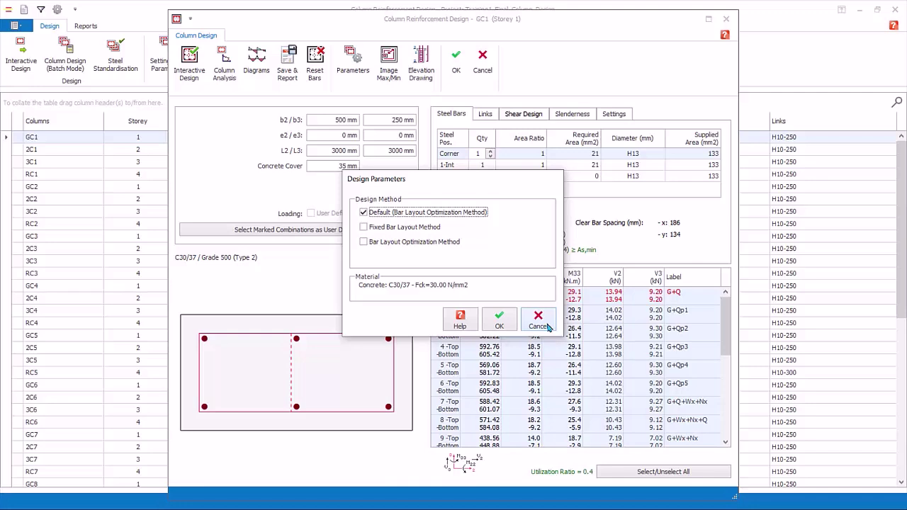
left_click(539, 320)
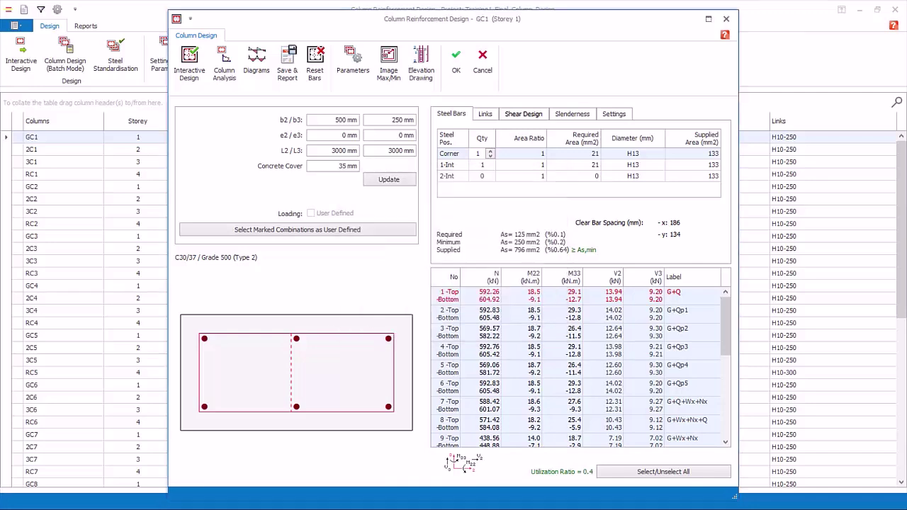
left_click(394, 75)
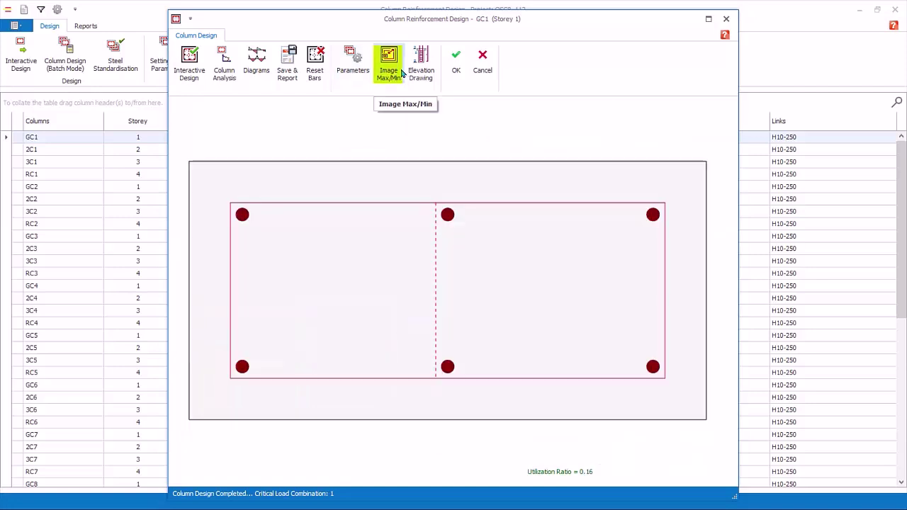
left_click(401, 73)
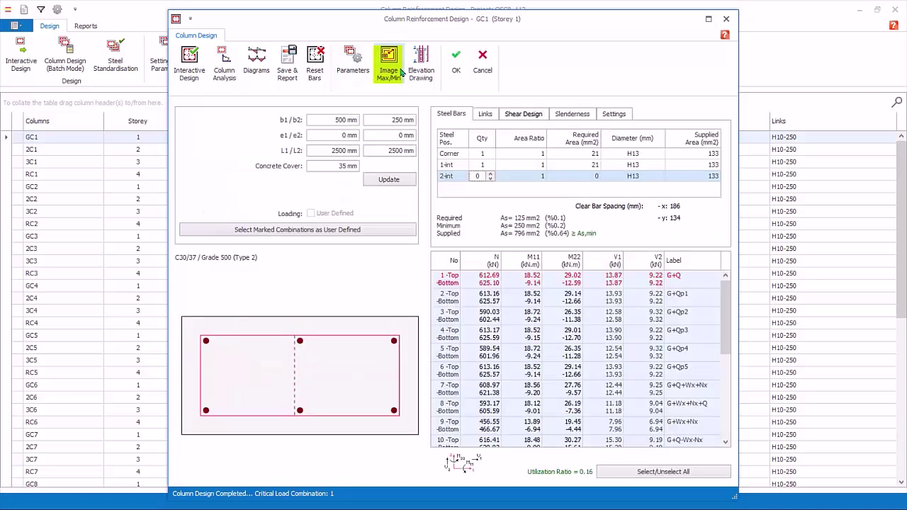
left_click(420, 63)
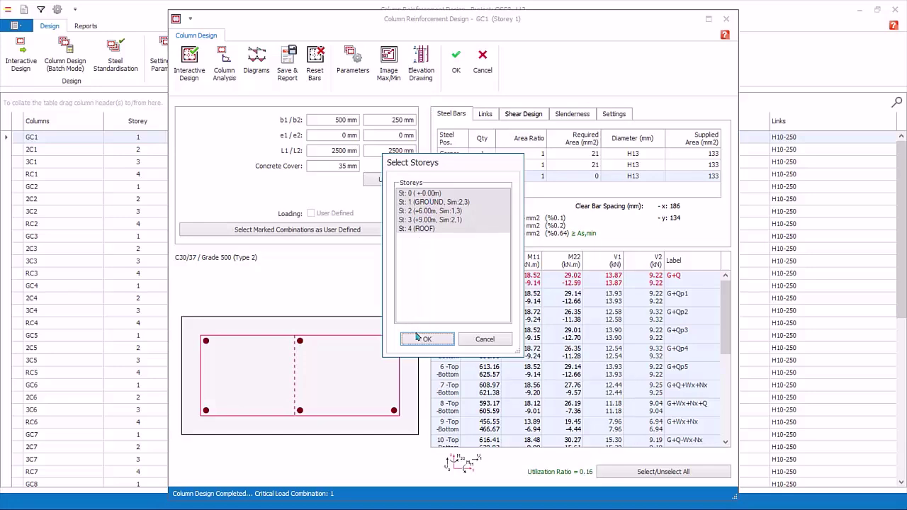
left_click(427, 339)
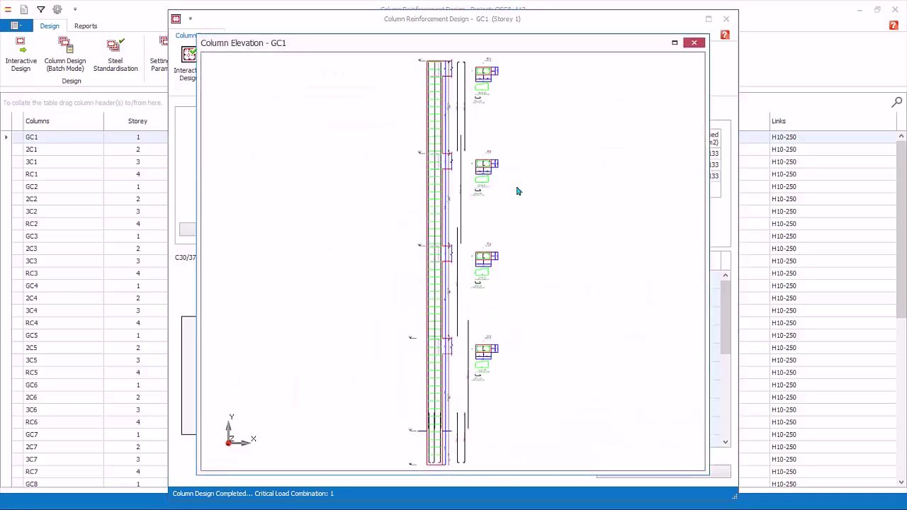
scroll(472, 92, "up", 3)
scroll(478, 206, "up", 1)
scroll(488, 262, "up", 1)
scroll(491, 268, "up", 1)
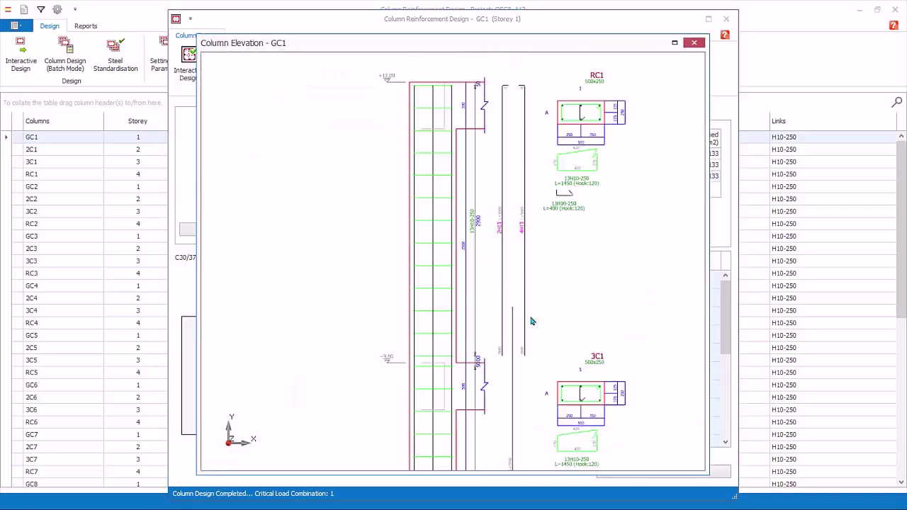
left_click(695, 43)
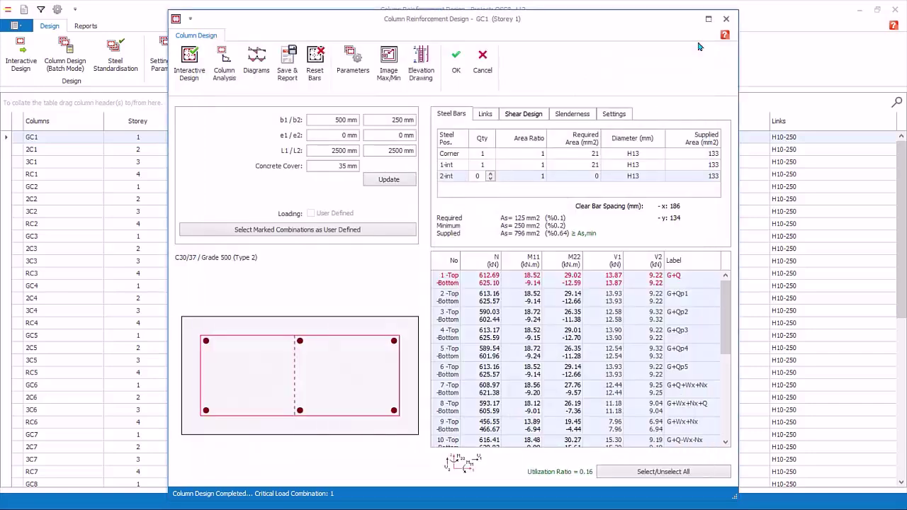
- Review GC1's link containment patterns on the Links tab and cancel without changes
left_click(484, 114)
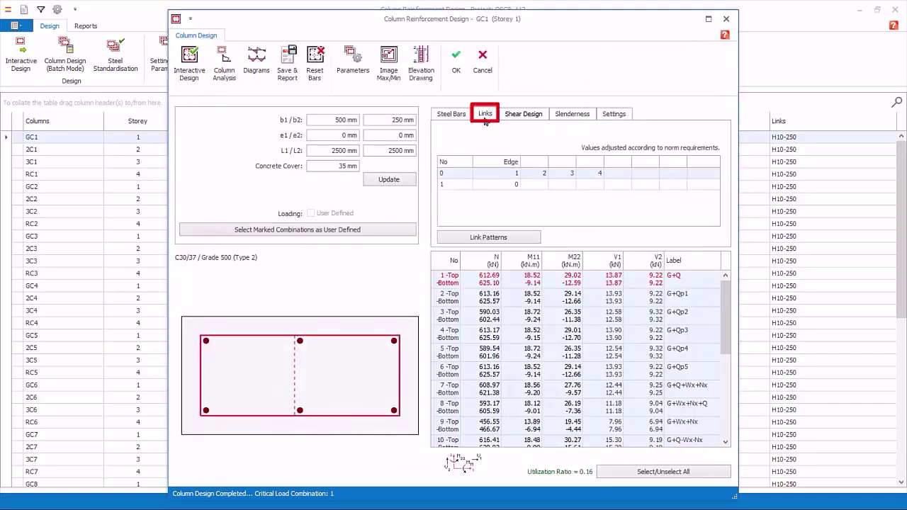
left_click(488, 237)
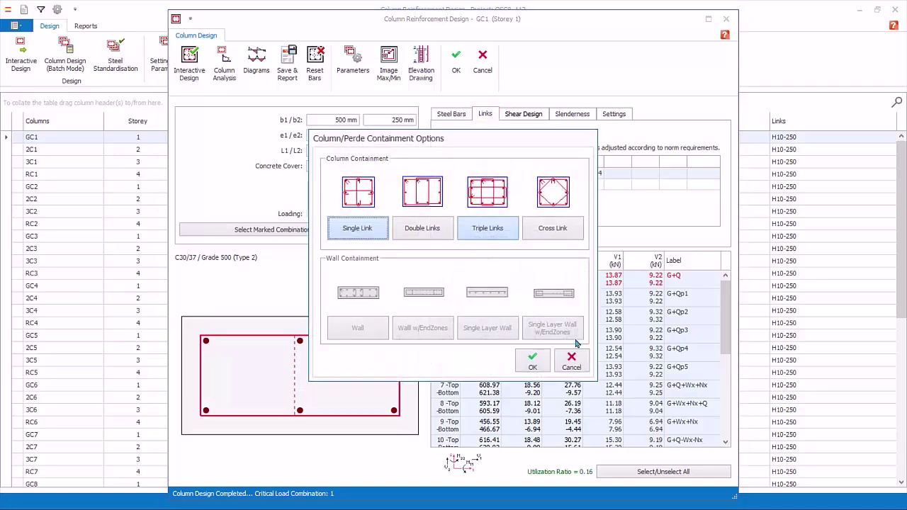
left_click(571, 363)
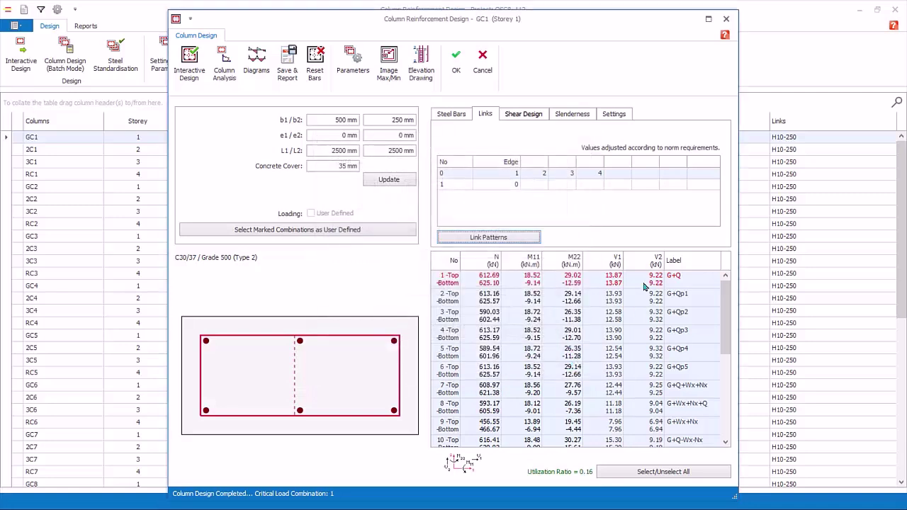
- Inspect GC1's H10 link spacing of 250 mm in span and support, leaving Edited unticked
left_click(531, 115)
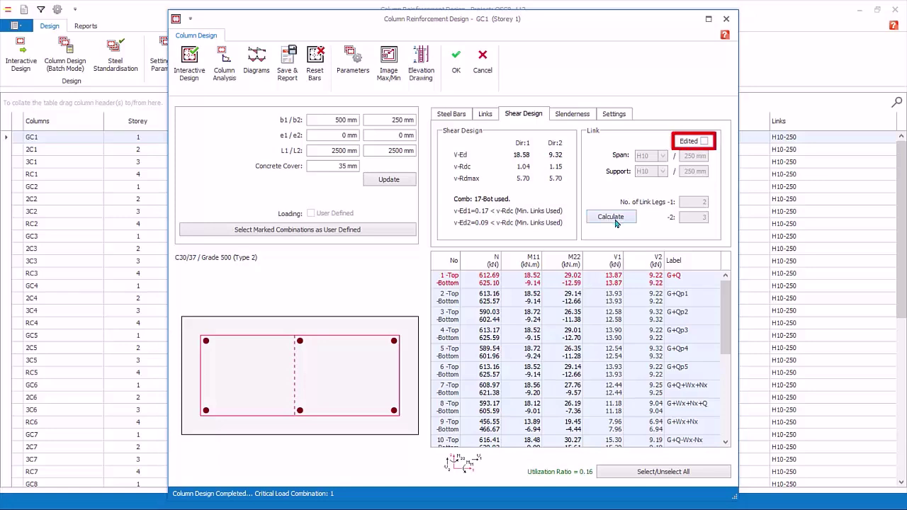
left_click(704, 141)
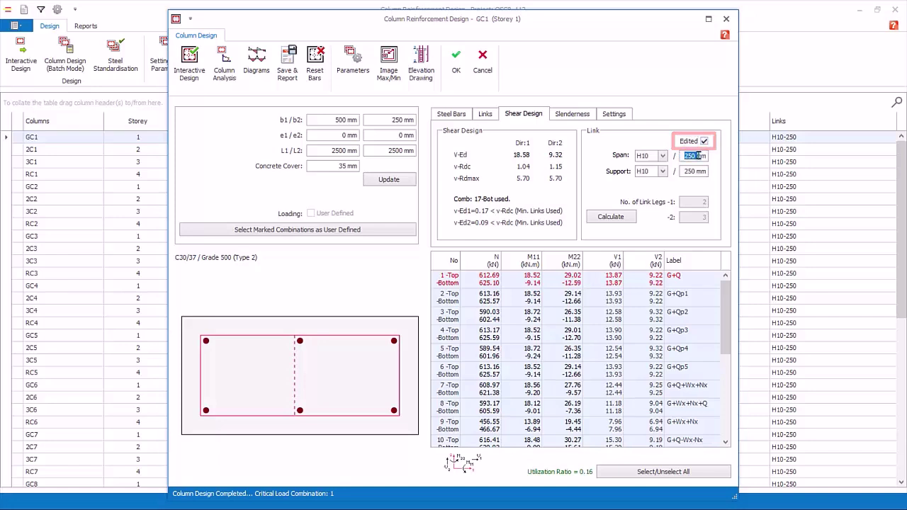
left_click(682, 157)
left_click(684, 171)
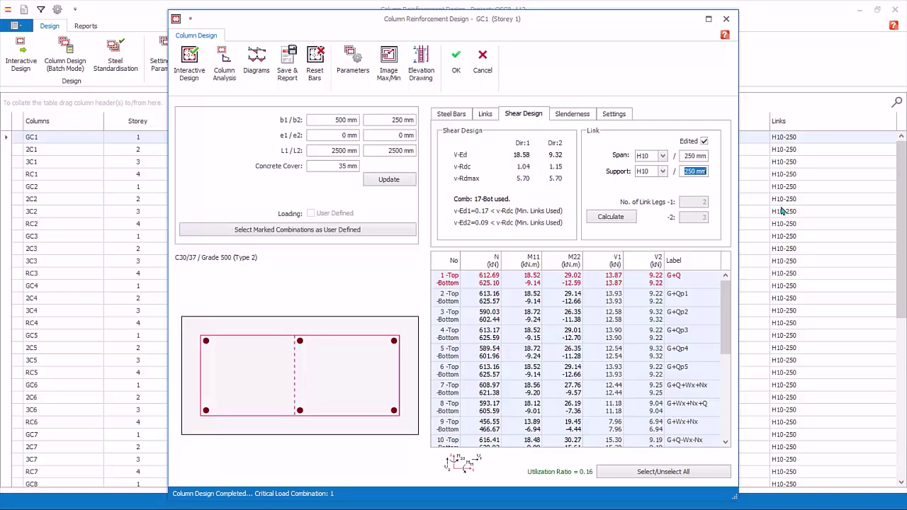
left_click(704, 142)
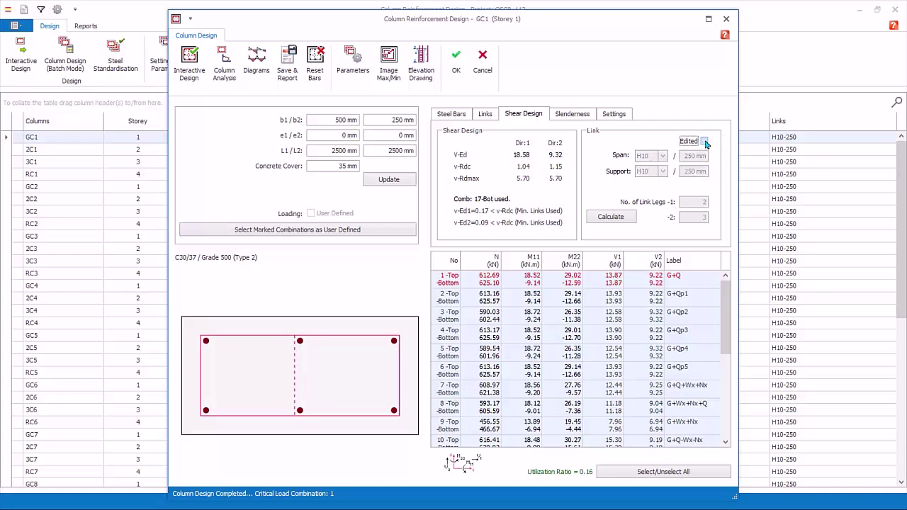
- Untick Braced for Dir-2 and Dir-3 on GC1's Slenderness tab and rerun Interactive Design
left_click(575, 119)
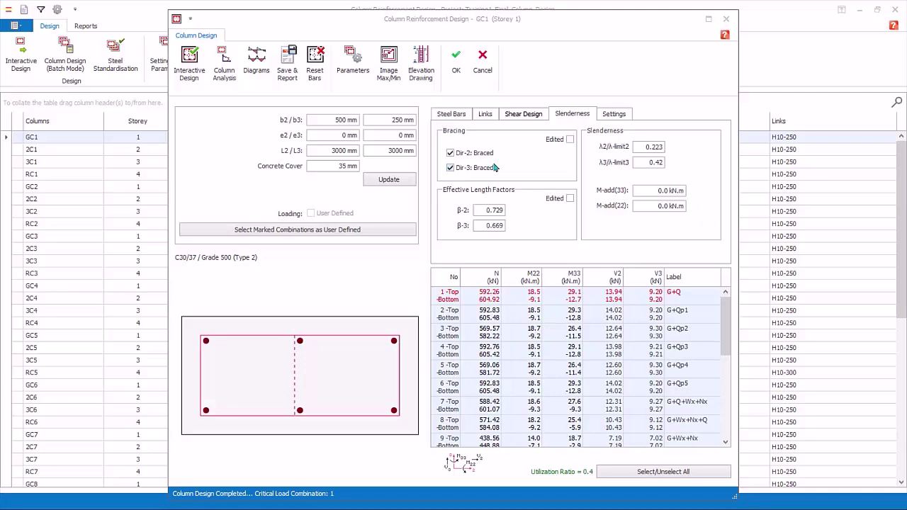
left_click(457, 154)
left_click(451, 169)
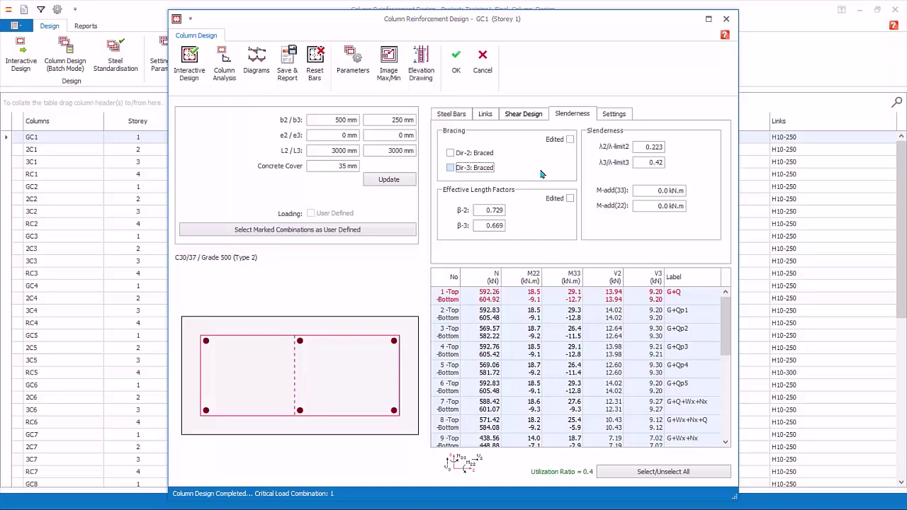
left_click(189, 64)
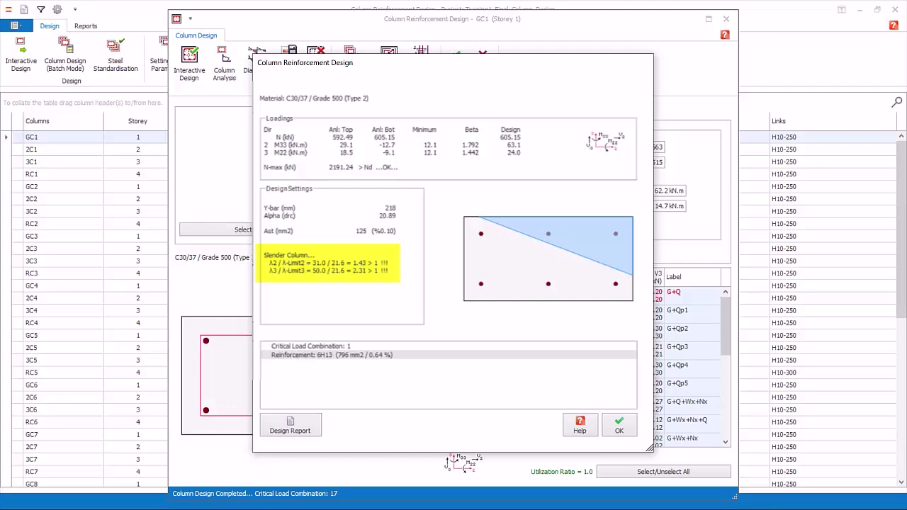
- Dismiss the design result summary and select GC1's Corner bar quantity on the Steel Bars tab
left_click(619, 428)
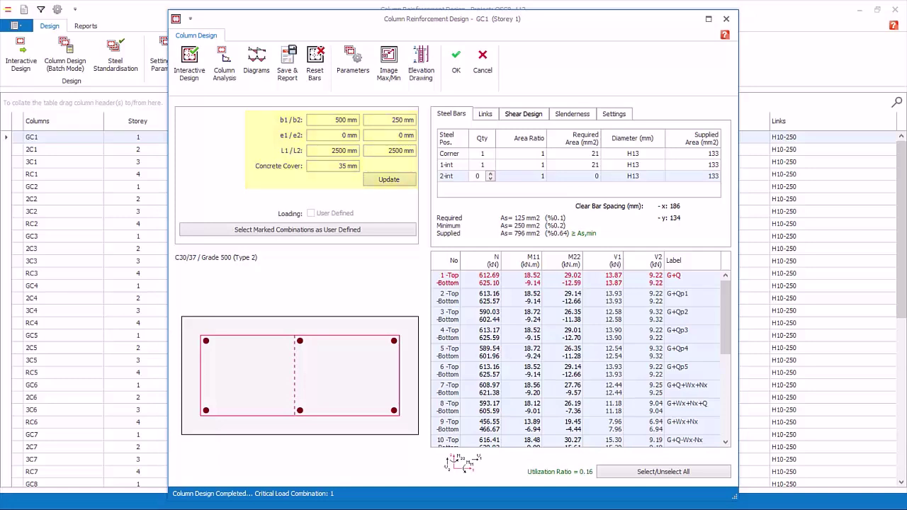
left_click(481, 153)
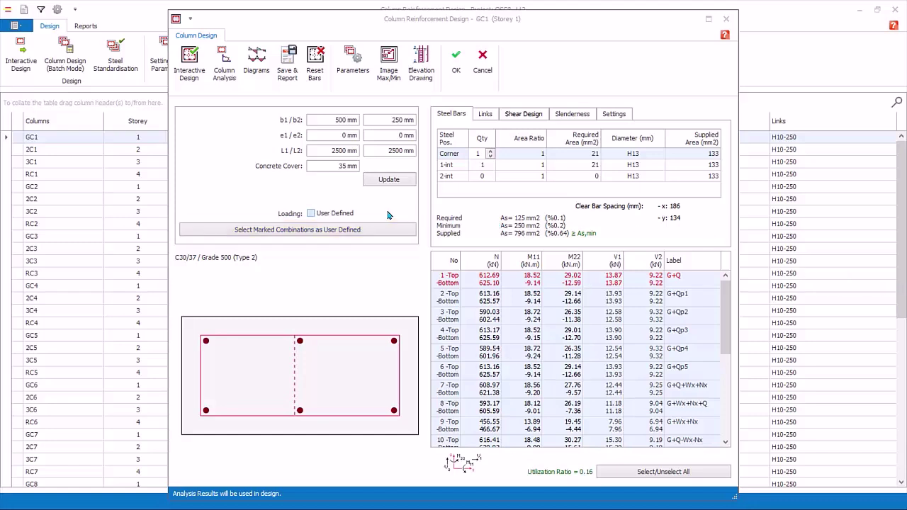
- Mark only combination 1 (G+Q) as GC1's user-defined load, overwriting the existing manual loads
left_click(442, 281)
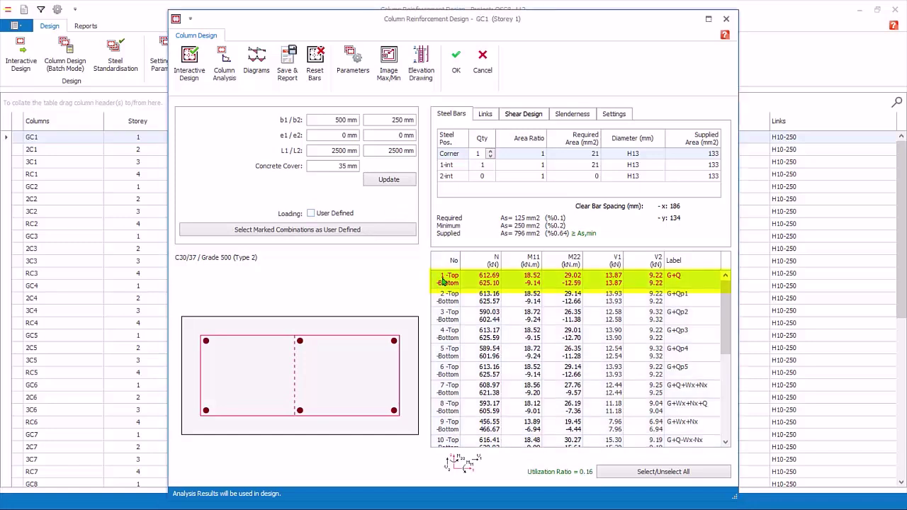
left_click(441, 299)
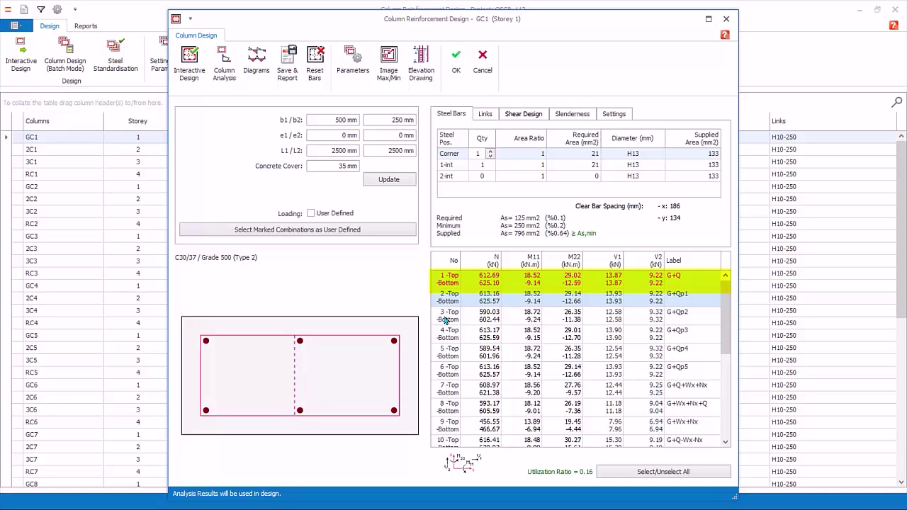
left_click(444, 321)
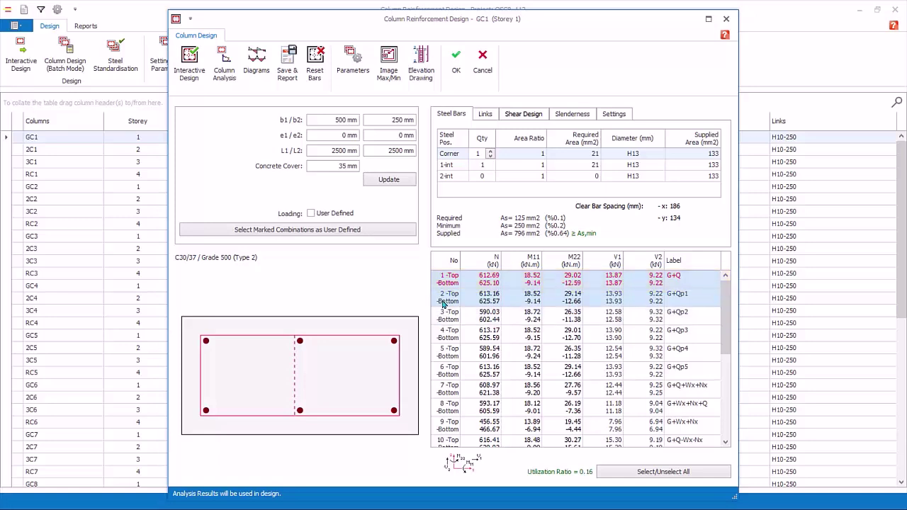
left_click(440, 300)
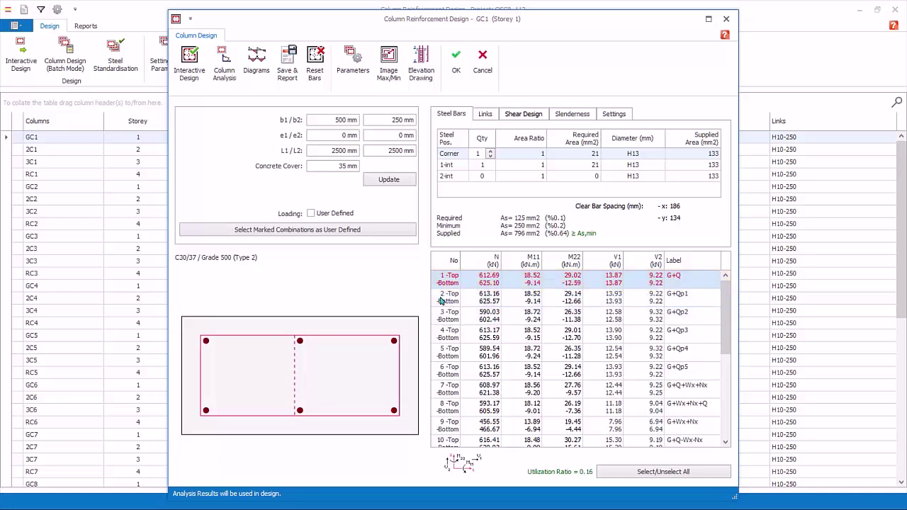
left_click(384, 231)
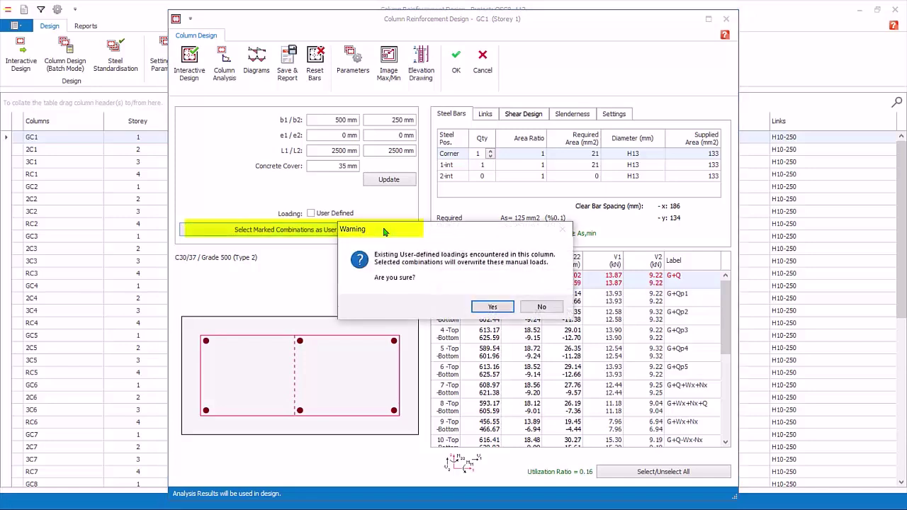
left_click(493, 307)
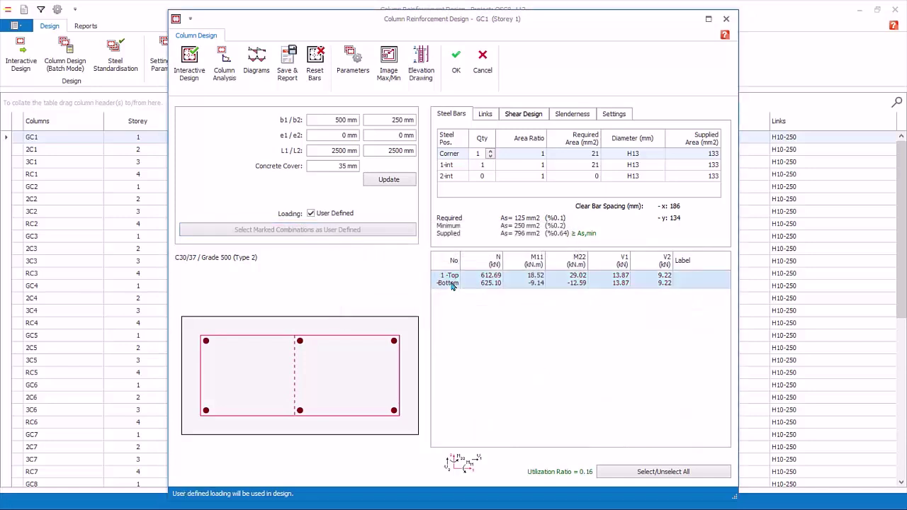
- Change GC1's user-defined axial load N to 1000 kN at top and bottom
left_click(489, 280)
left_click_drag(498, 281, 448, 275)
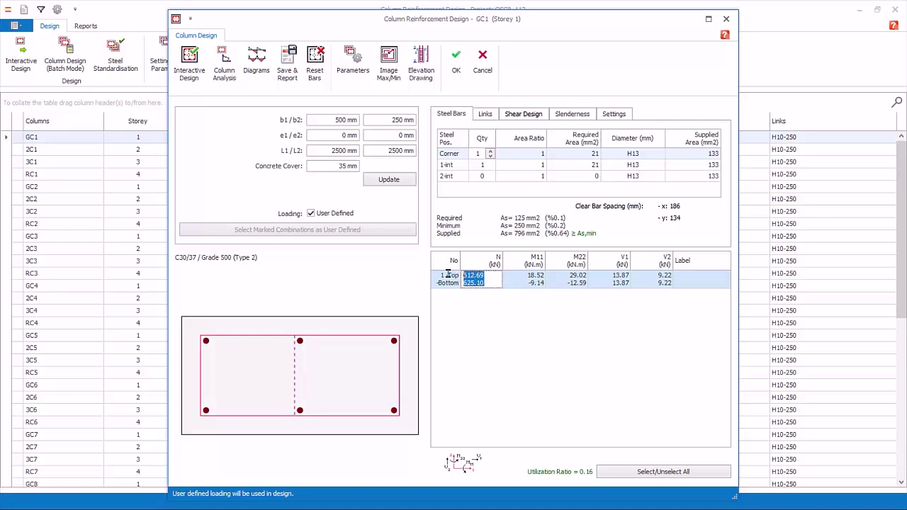
type("10001000")
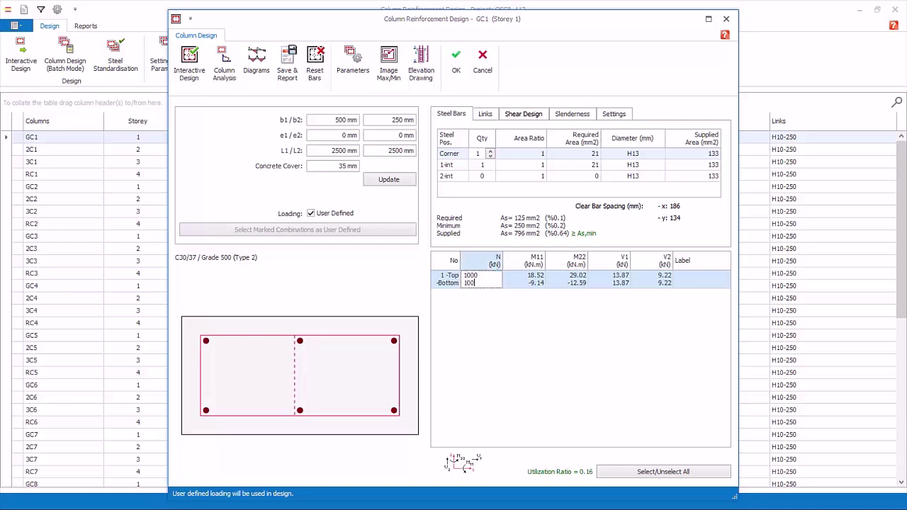
left_click(542, 282)
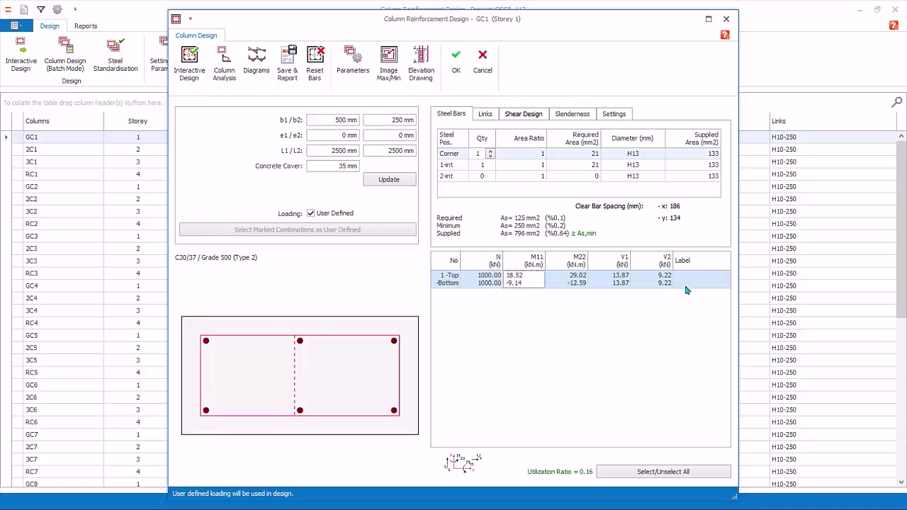
- Redesign GC1 with the edited load, giving 6H13 at utilisation 0.23
left_click(679, 476)
left_click(677, 476)
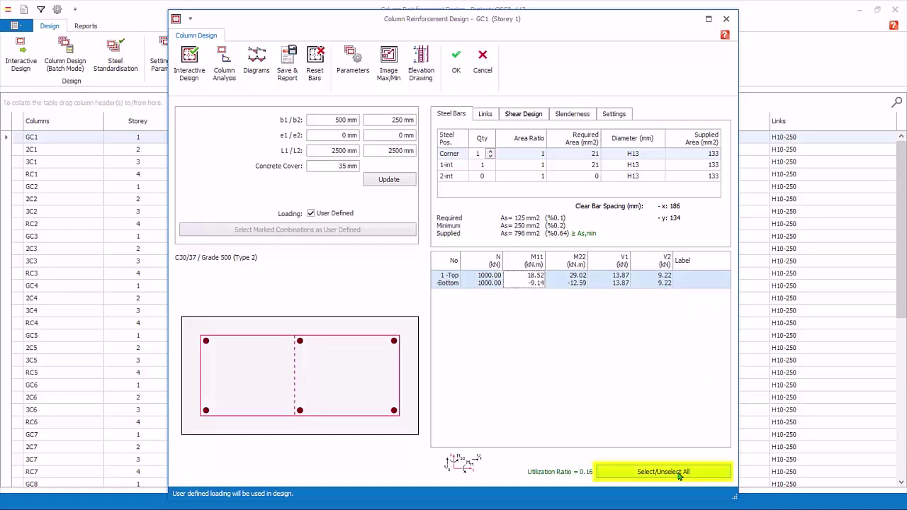
left_click(190, 75)
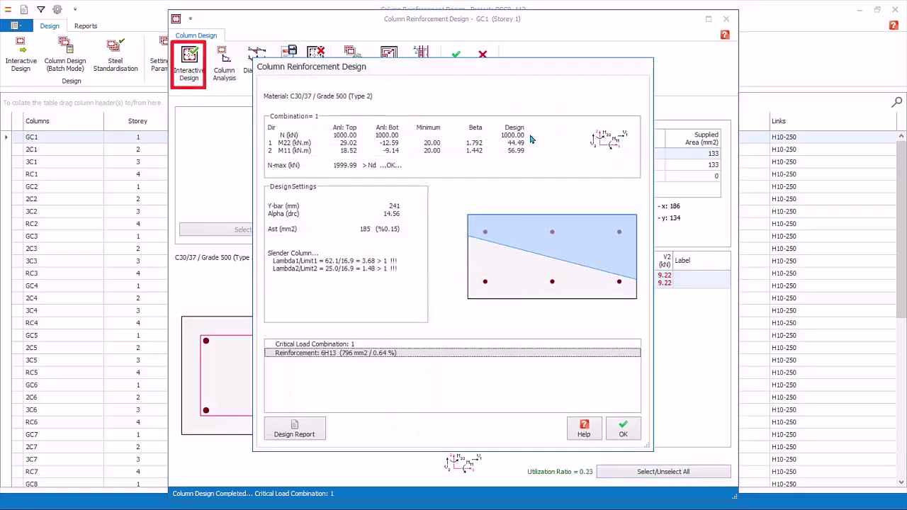
left_click(623, 429)
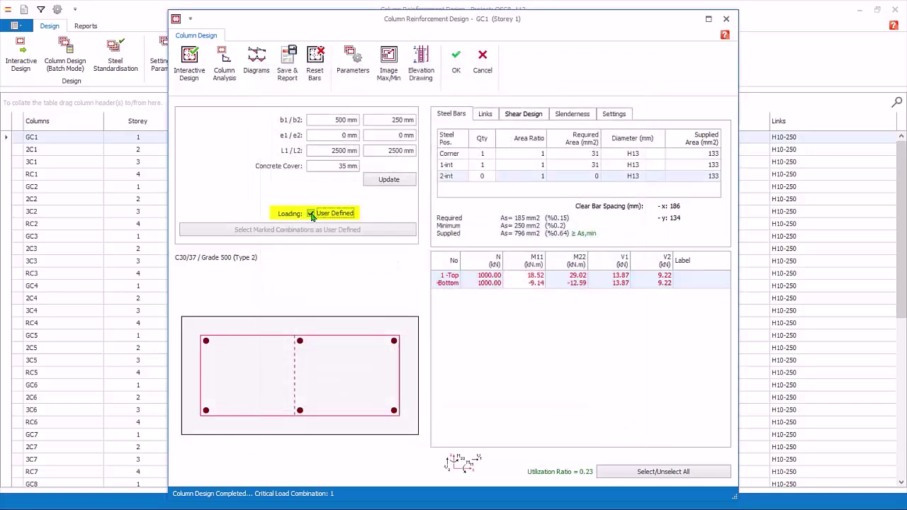
- Turn off User Defined loading so GC1 uses all analysis combinations again (utilisation 0.16)
left_click(311, 214)
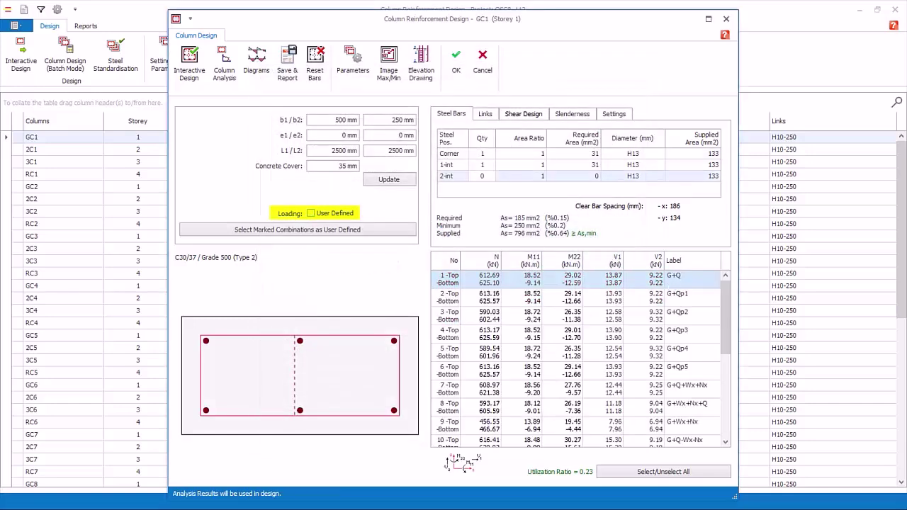
left_click(481, 153)
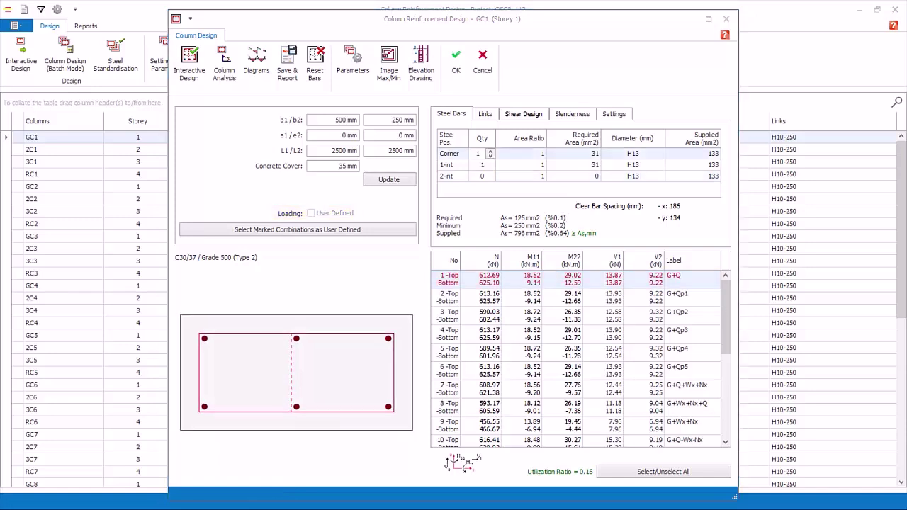
- Enable the Fixed Bar Layout Method in the column Design Parameters
left_click(356, 74)
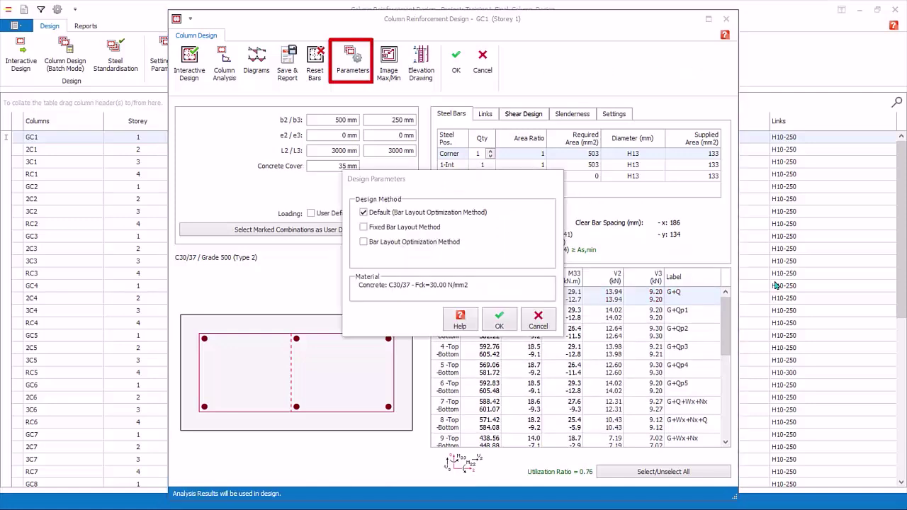
left_click(373, 227)
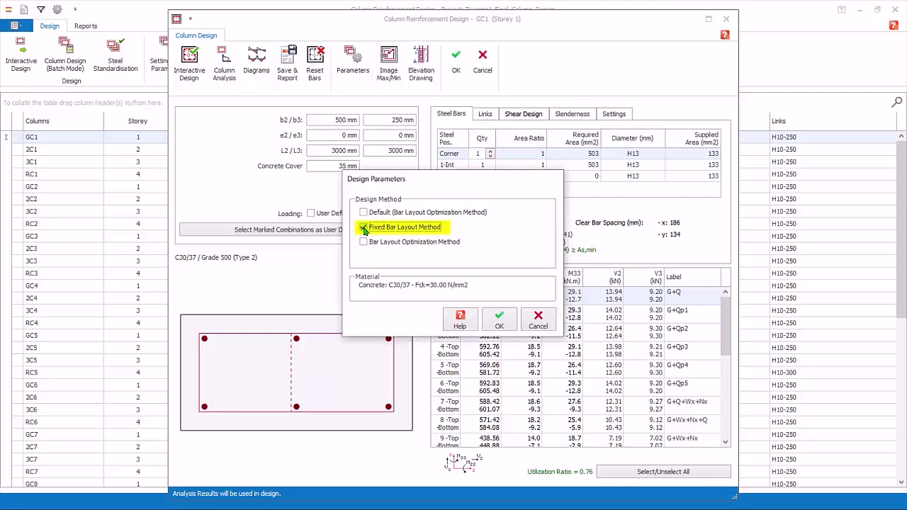
left_click(500, 324)
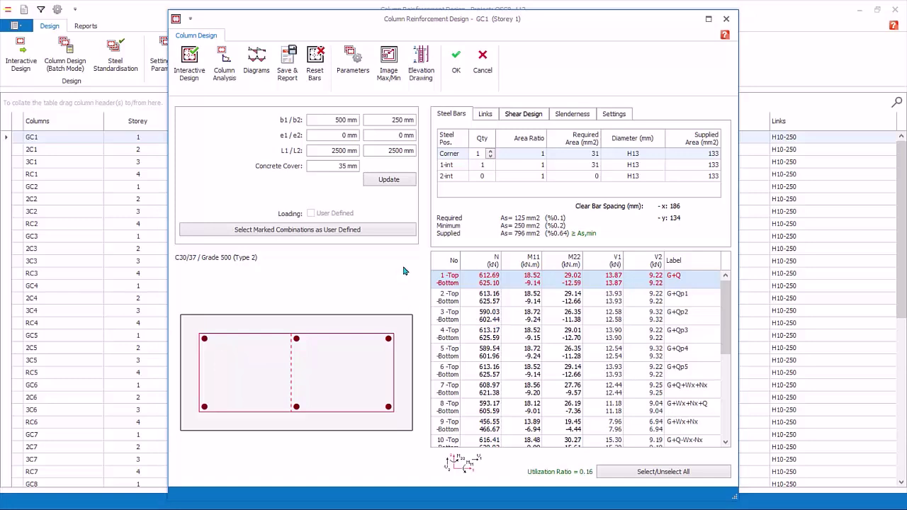
- Set GC1's first-interior bar quantity to 2
left_click(487, 166)
type("2")
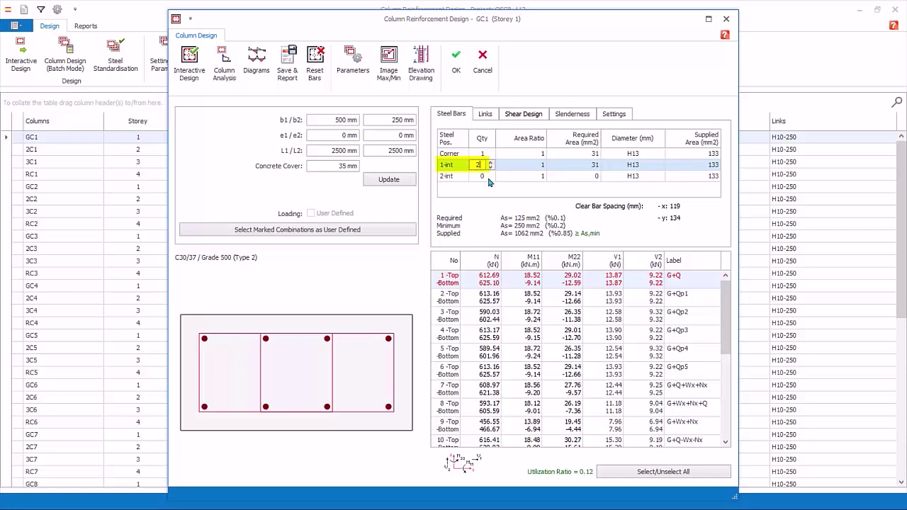
left_click(487, 178)
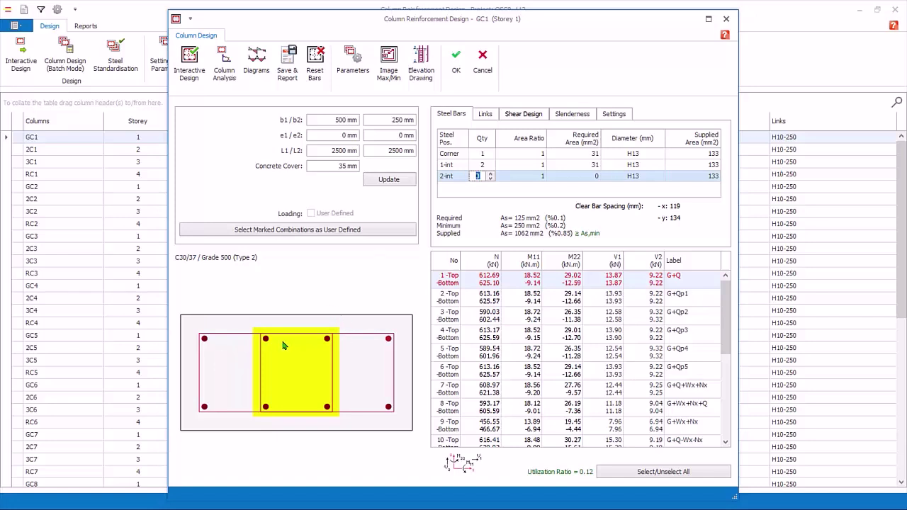
- Redesign with all combinations (8H13, utilisation 0.12), then cancel the design without keeping changes
left_click(656, 473)
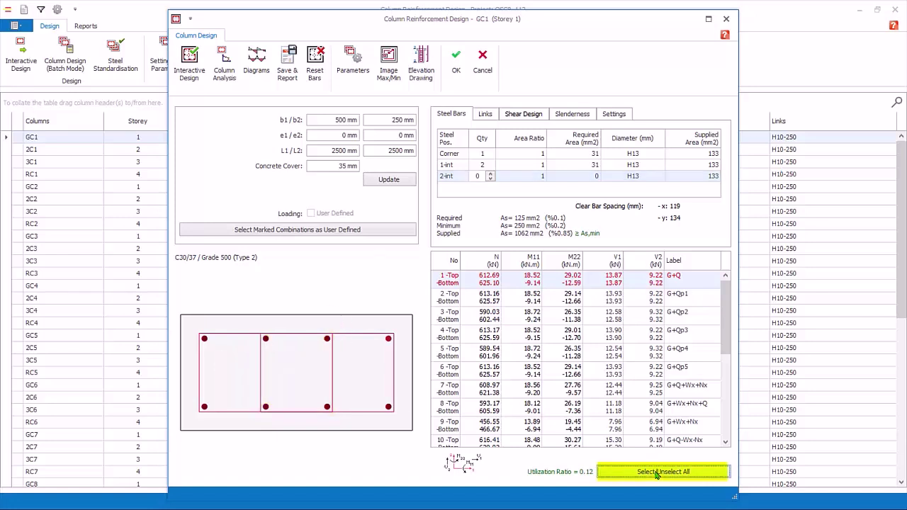
left_click(656, 473)
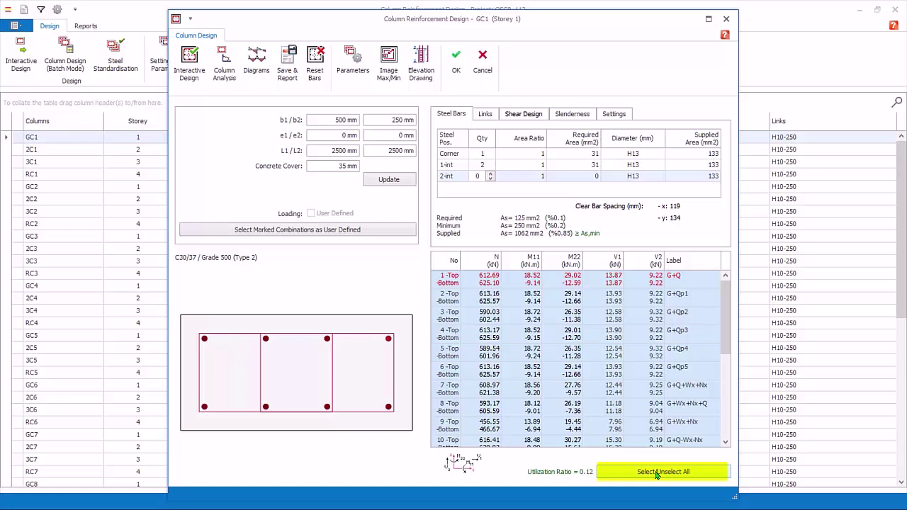
left_click(192, 79)
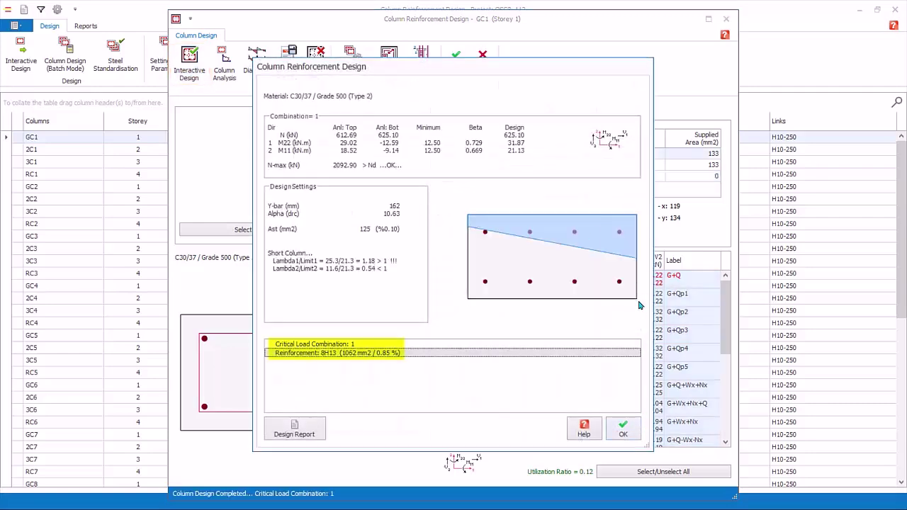
left_click(623, 428)
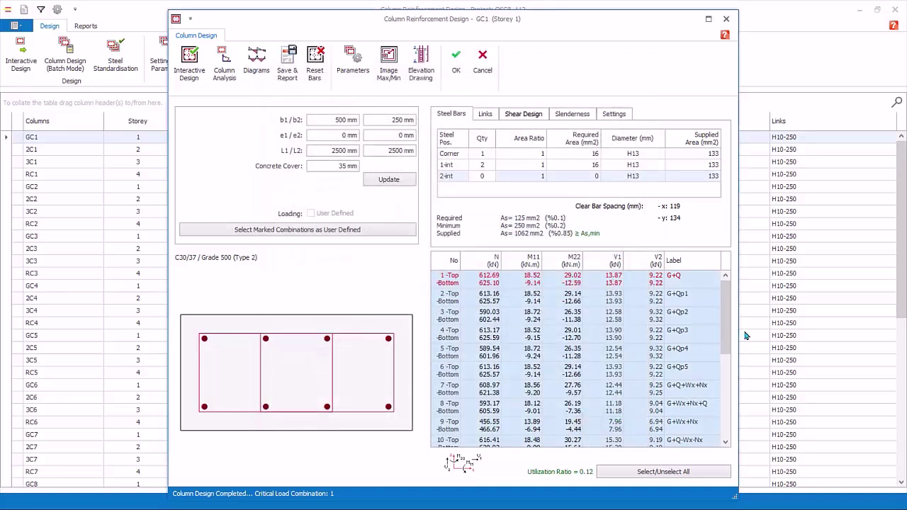
left_click(486, 72)
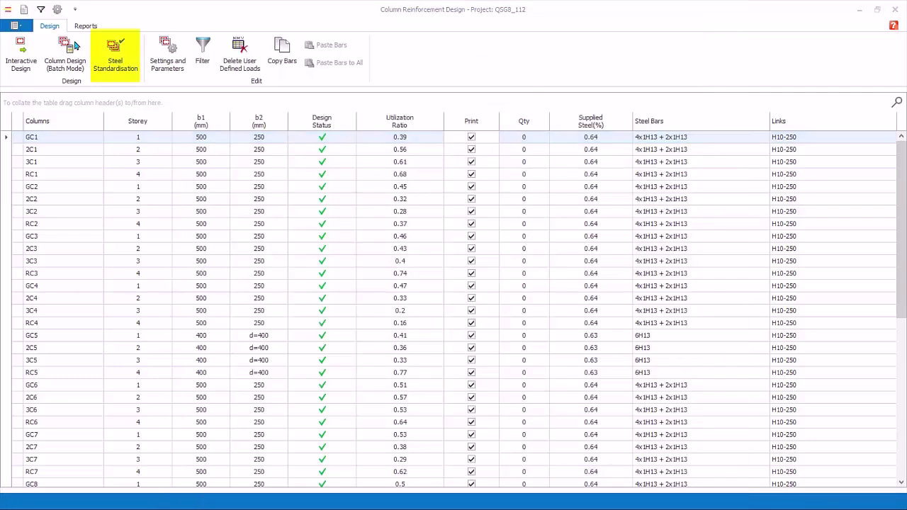
- In Steel Standardisation, set column line B-4 (GC5) corner bar diameter to 16 mm and save
left_click(117, 63)
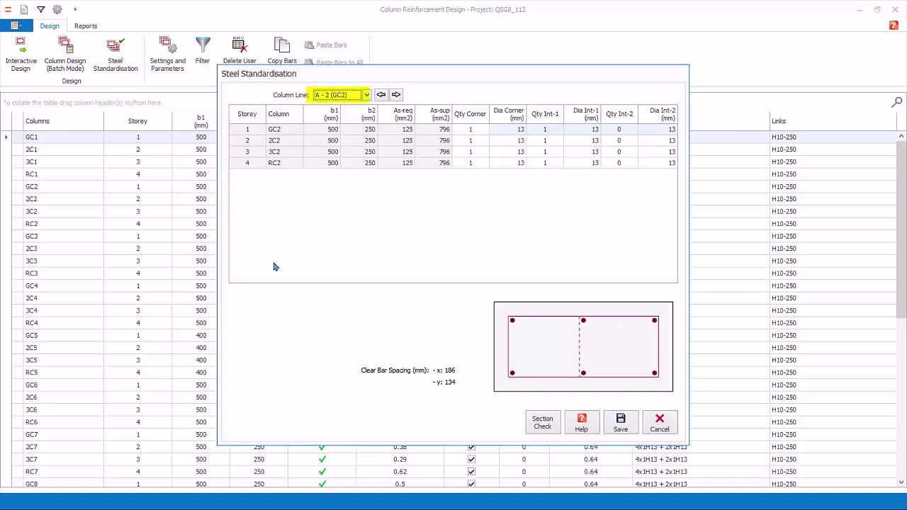
left_click(366, 94)
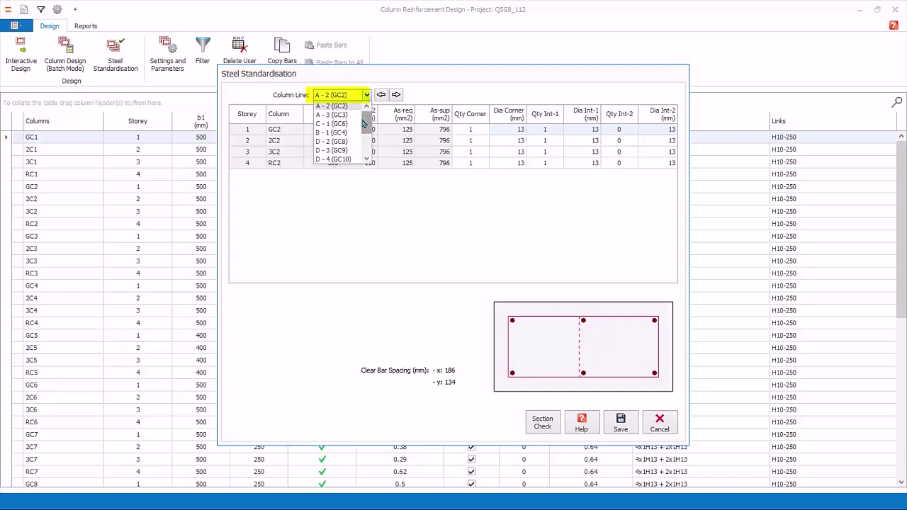
left_click_drag(363, 124, 368, 137)
left_click(346, 149)
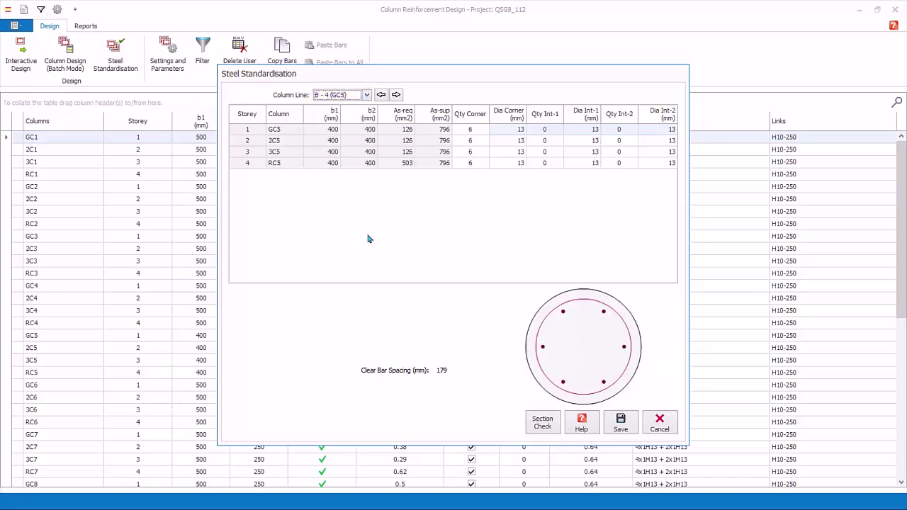
left_click(521, 130)
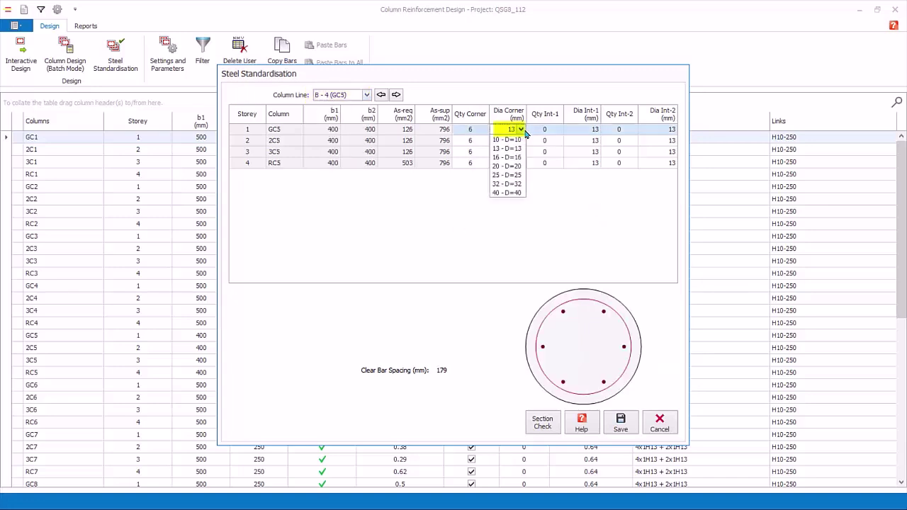
left_click(507, 157)
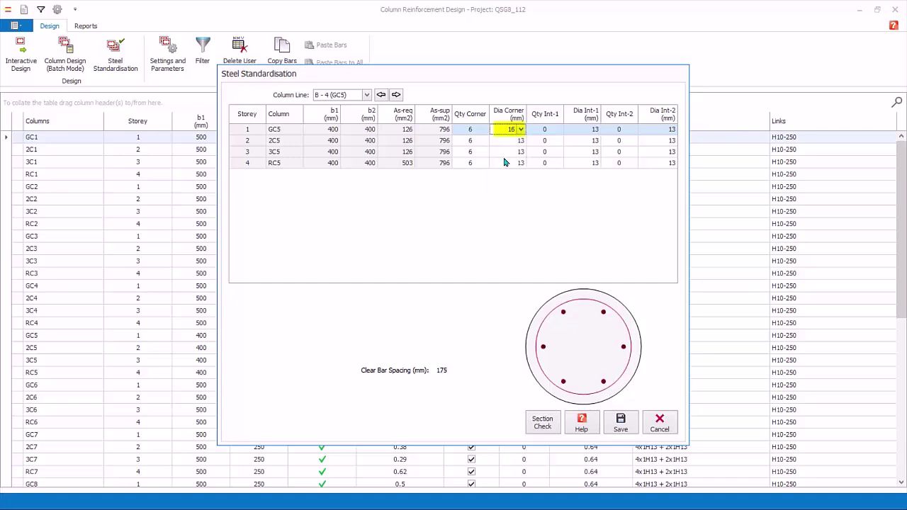
left_click(520, 130)
left_click(535, 129)
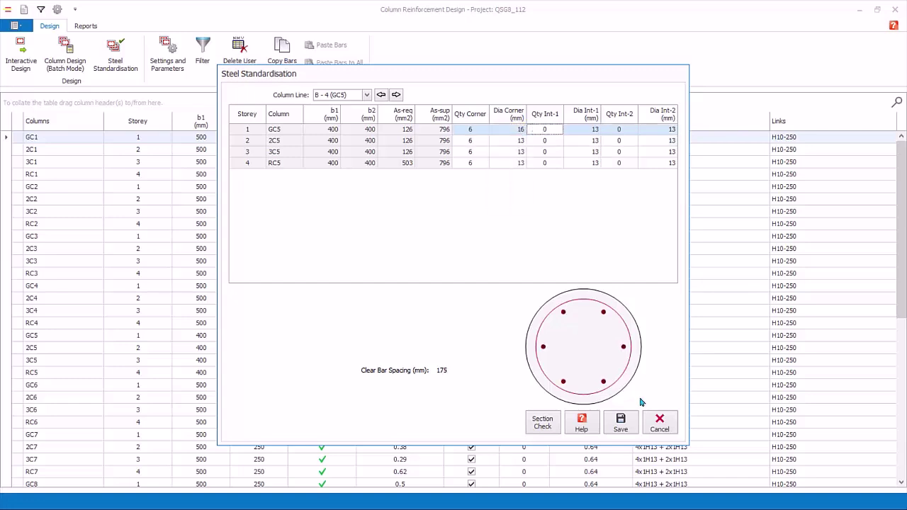
left_click(618, 425)
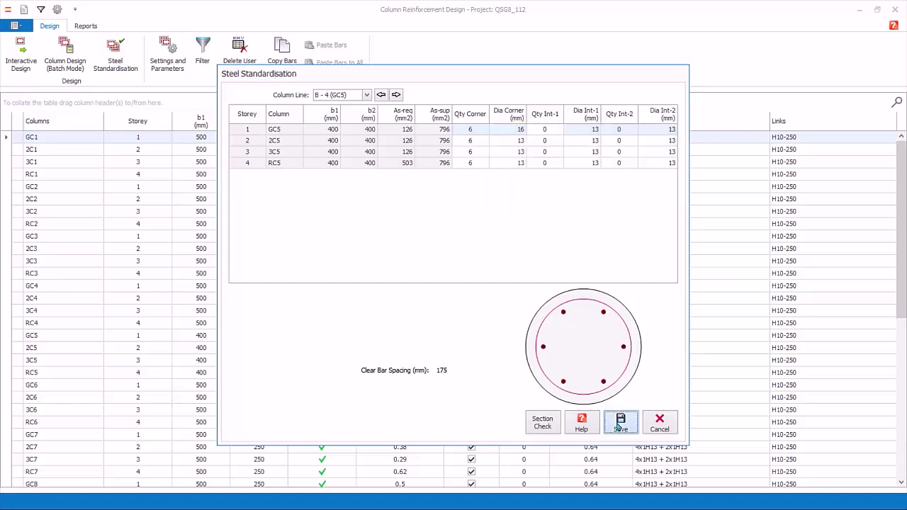
left_click(665, 425)
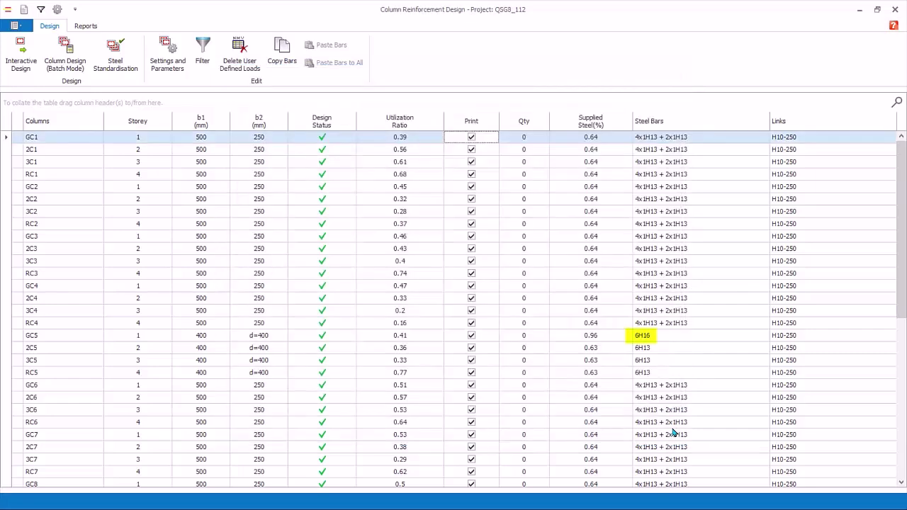
left_click(653, 336)
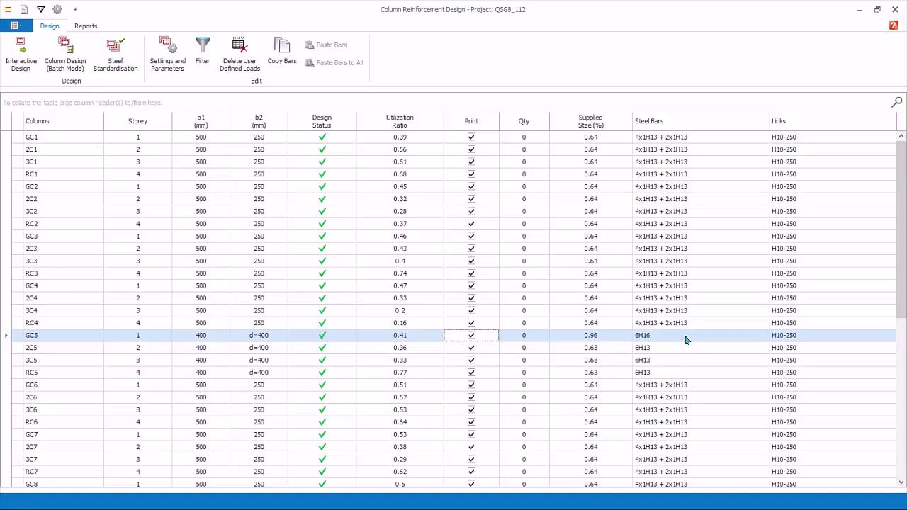
- Copy GC5's 6H16 bars into 2C5, then paste them to all remaining C5 columns
left_click(288, 62)
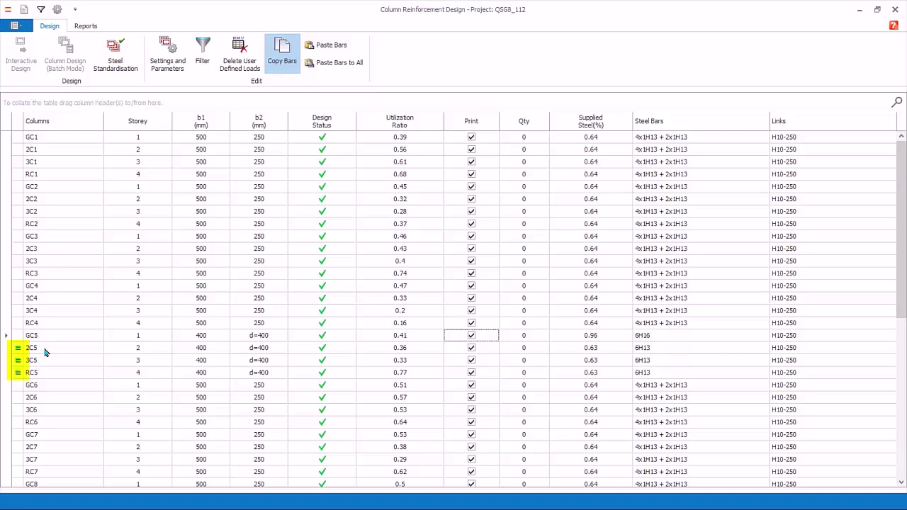
left_click(44, 352)
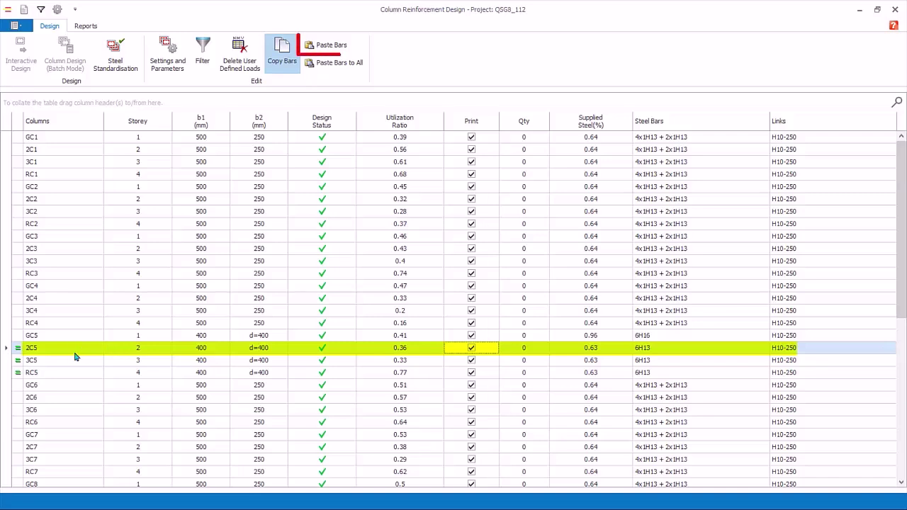
left_click(341, 47)
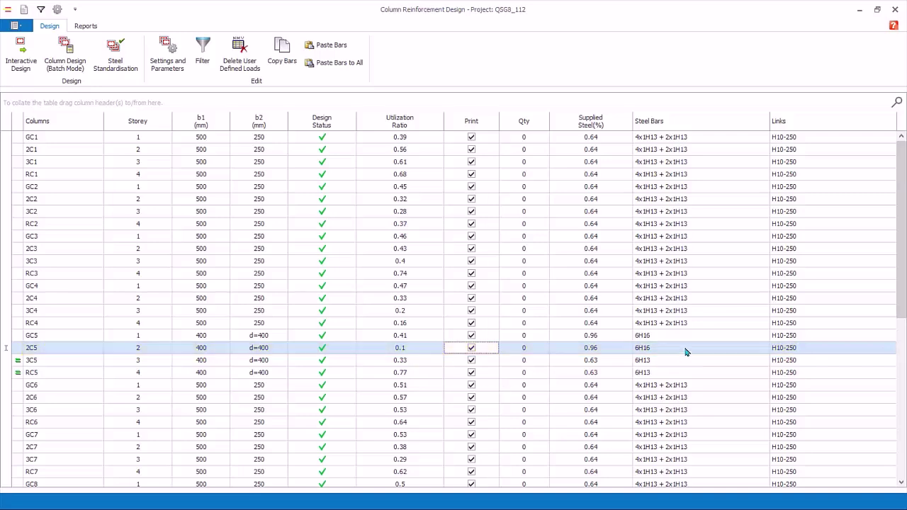
left_click(350, 69)
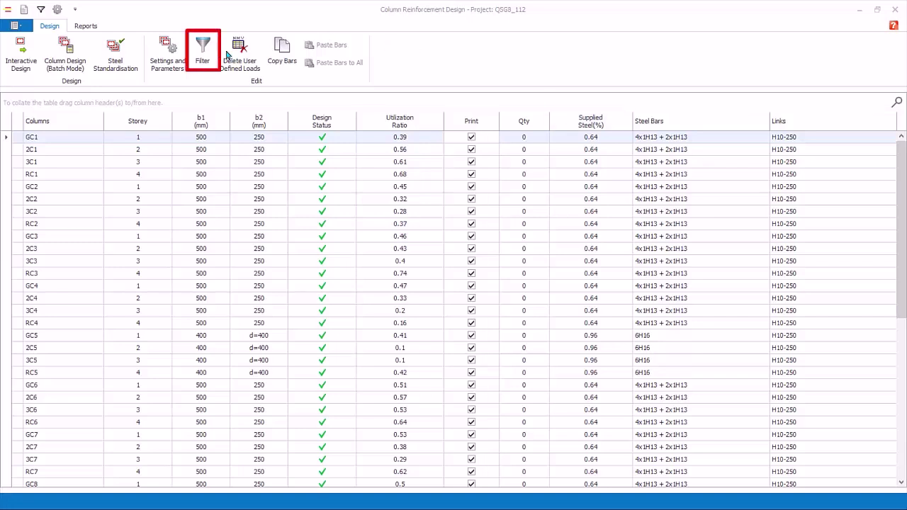
left_click(203, 57)
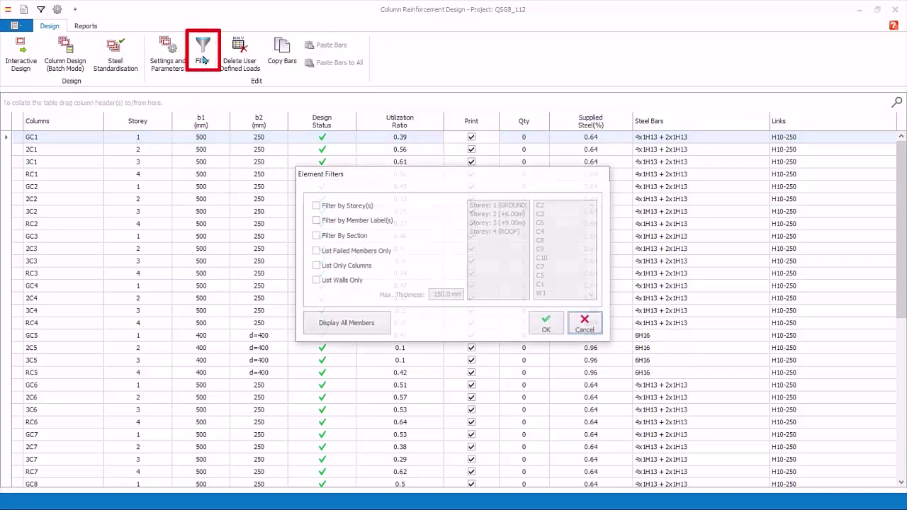
left_click(316, 206)
left_click(316, 220)
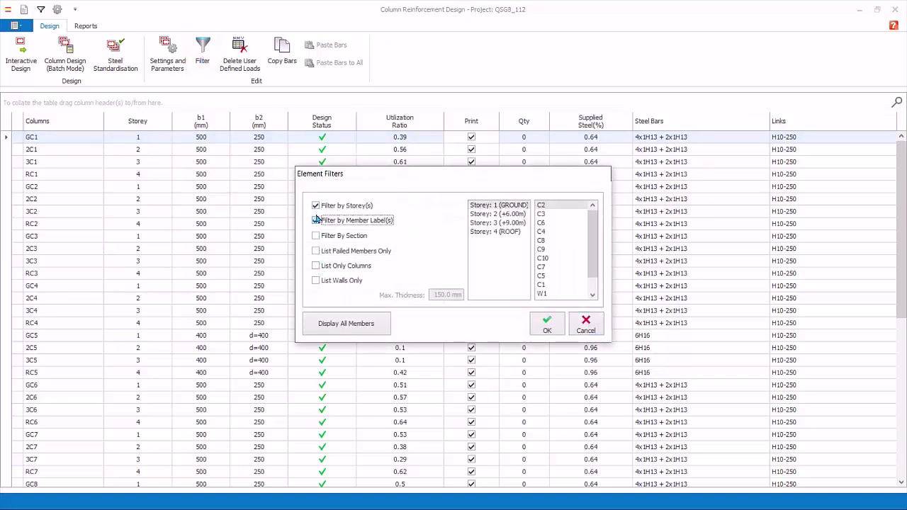
left_click(504, 223)
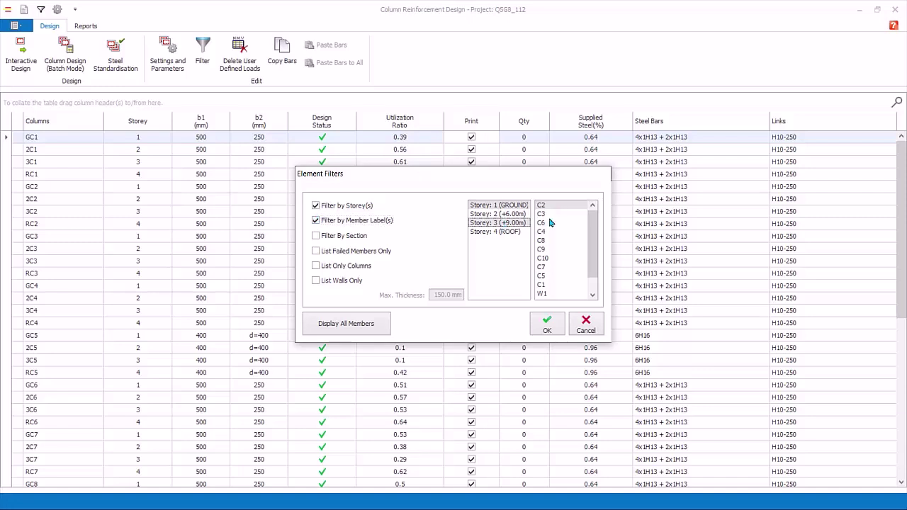
left_click(550, 223)
left_click(547, 241)
left_click(547, 258)
left_click(550, 326)
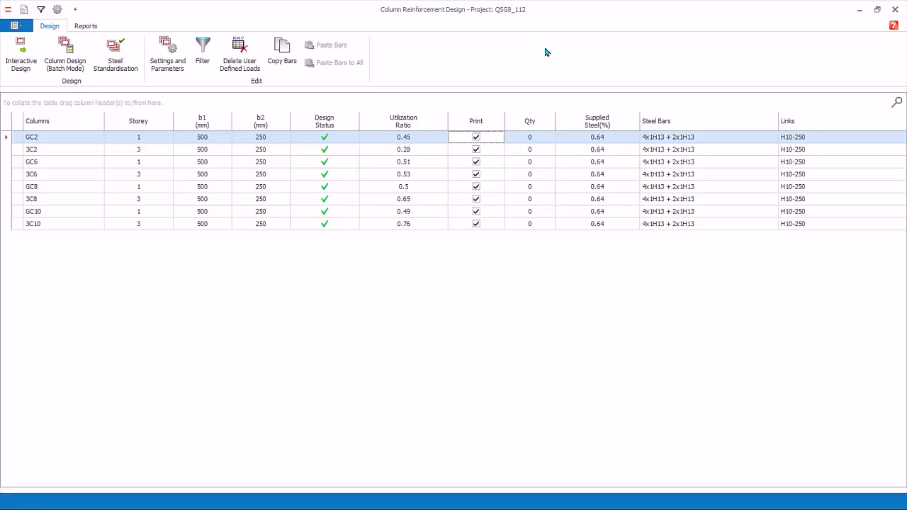
left_click(203, 57)
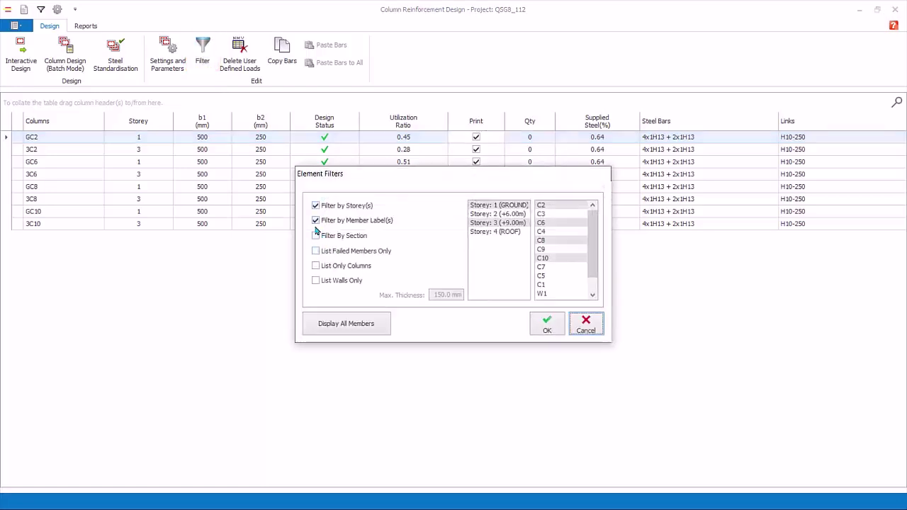
left_click(316, 220)
left_click(315, 236)
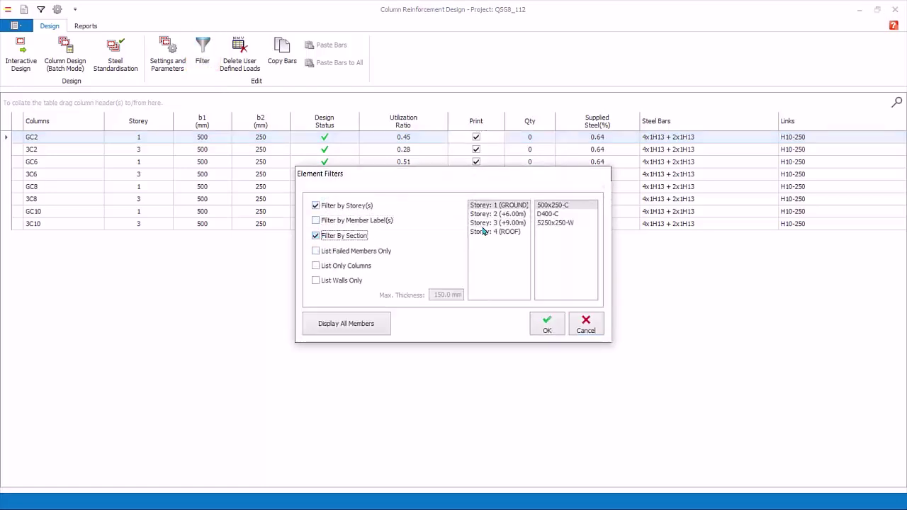
left_click(556, 223)
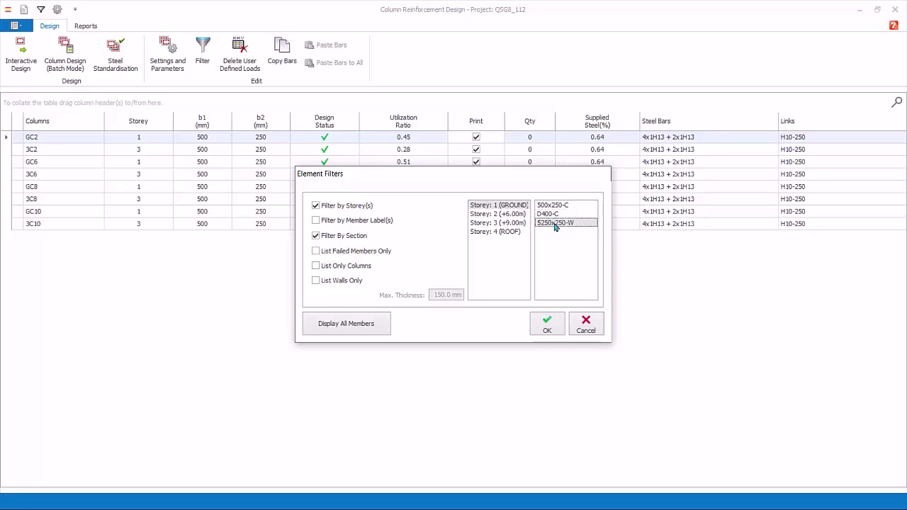
left_click(316, 250)
left_click(315, 235)
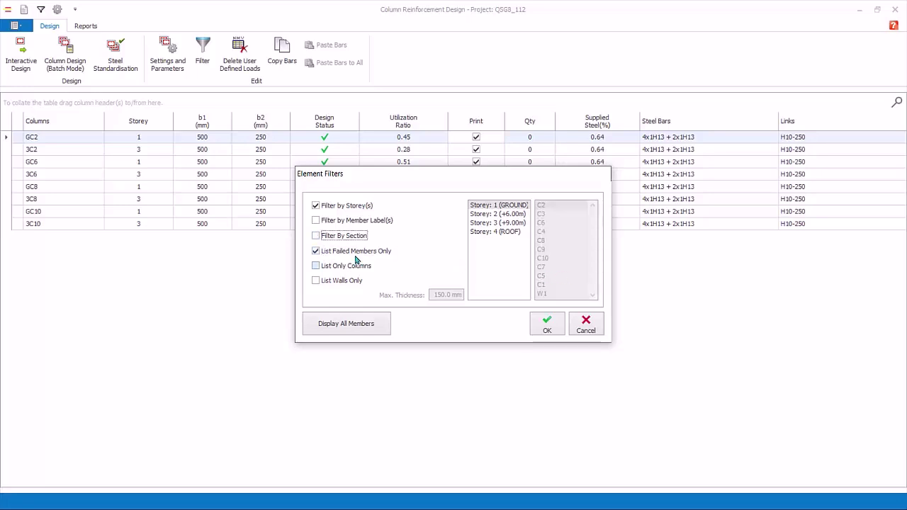
left_click(316, 253)
left_click(316, 266)
left_click(316, 280)
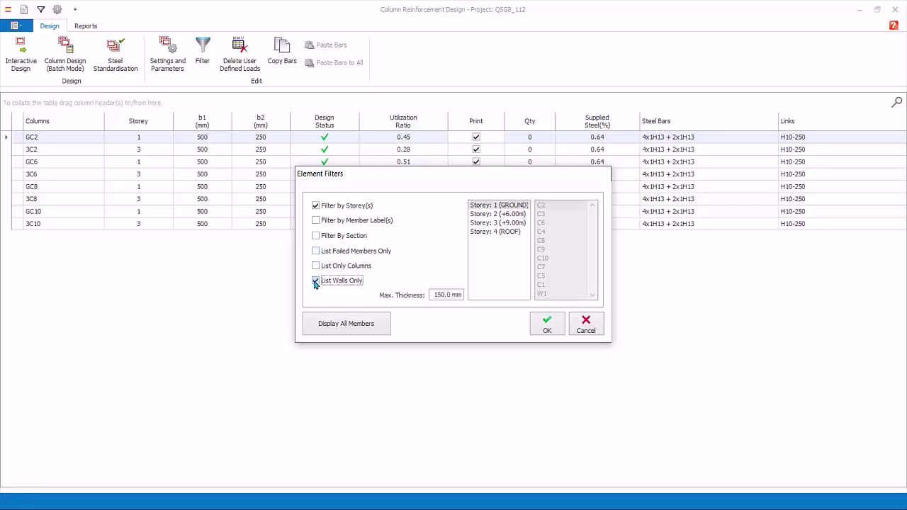
left_click(346, 327)
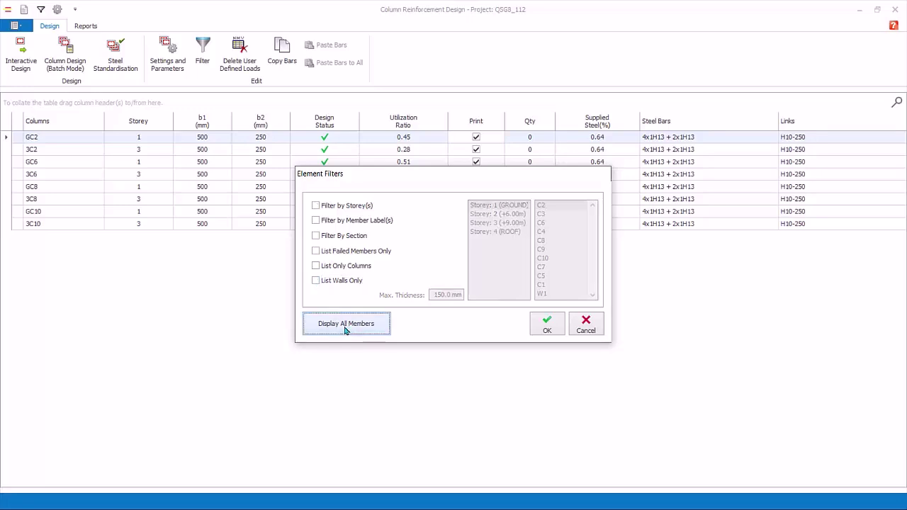
left_click(547, 327)
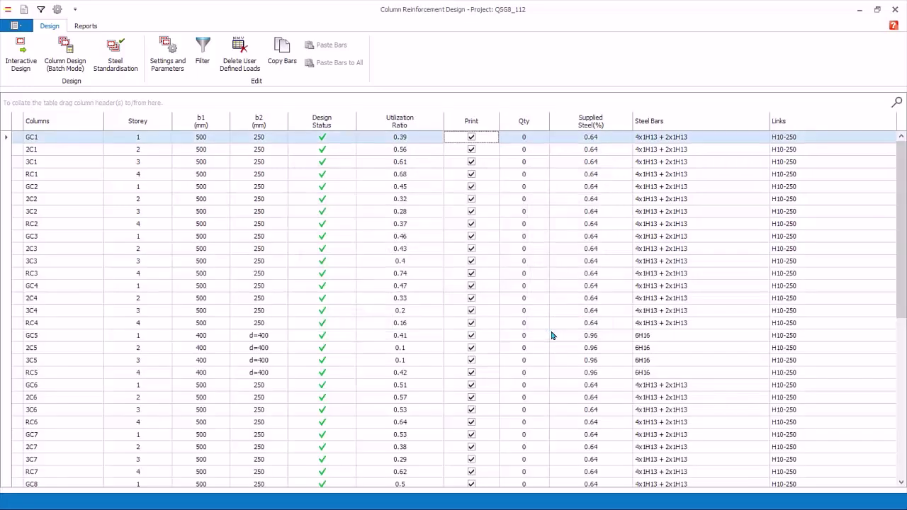
- Delete user-defined loads from all columns and reopen GC1's design to verify analysis loading
left_click(241, 65)
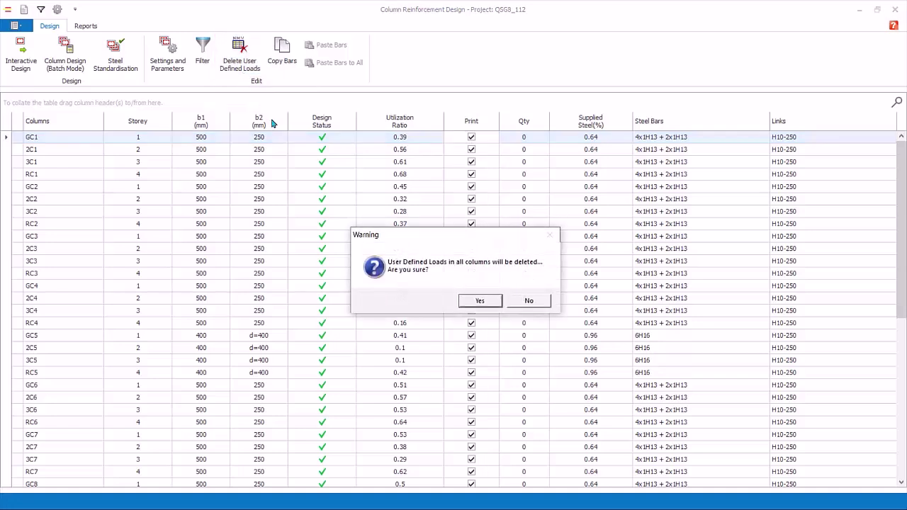
left_click(479, 301)
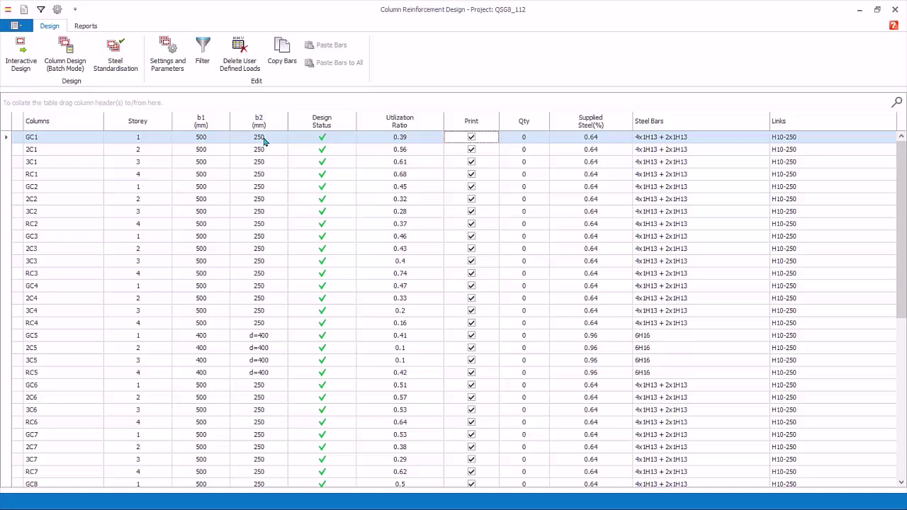
double_click(12, 139)
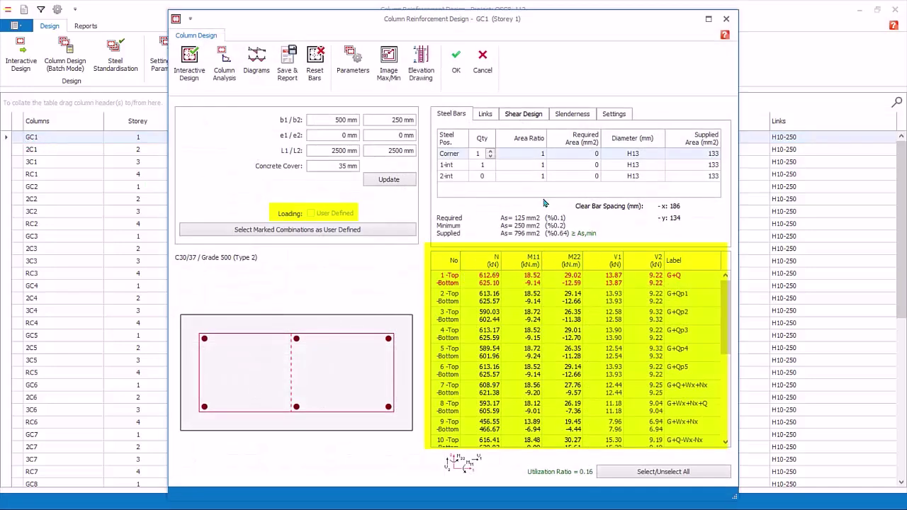
left_click(482, 74)
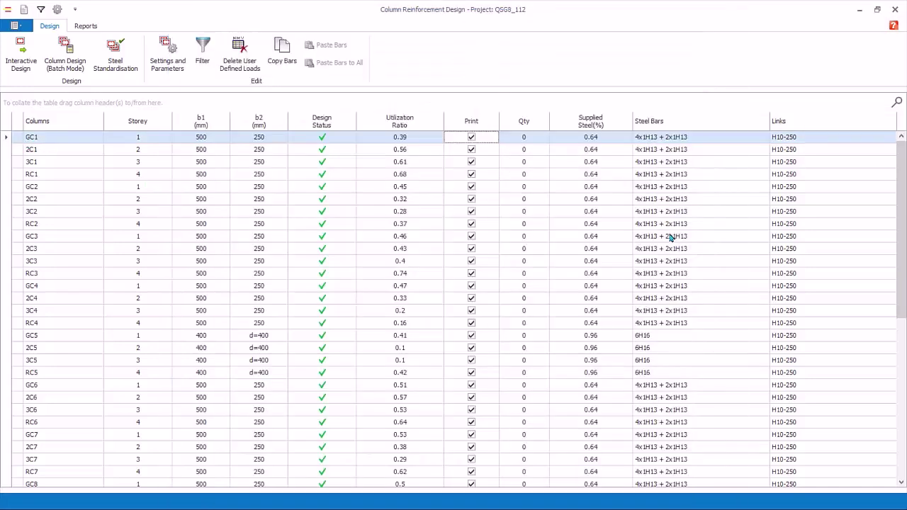